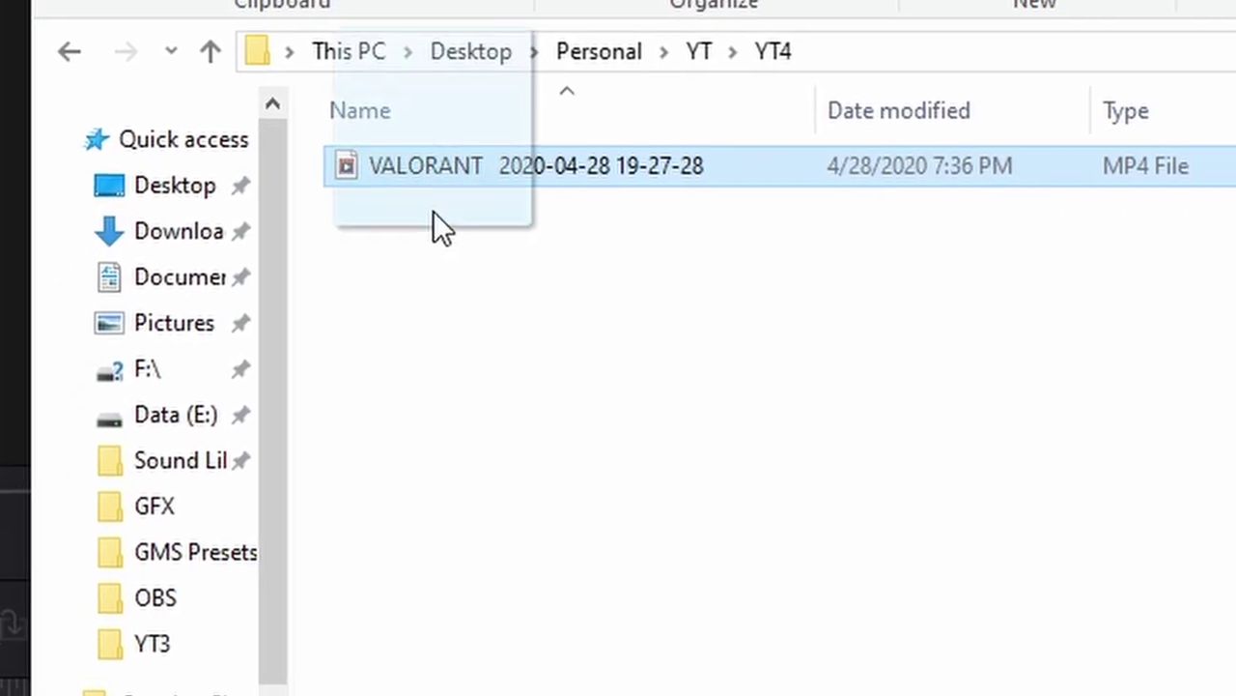
Step: Import the VALORANT recording from Explorer into the Media Pool
drag(434, 226, 16, 512)
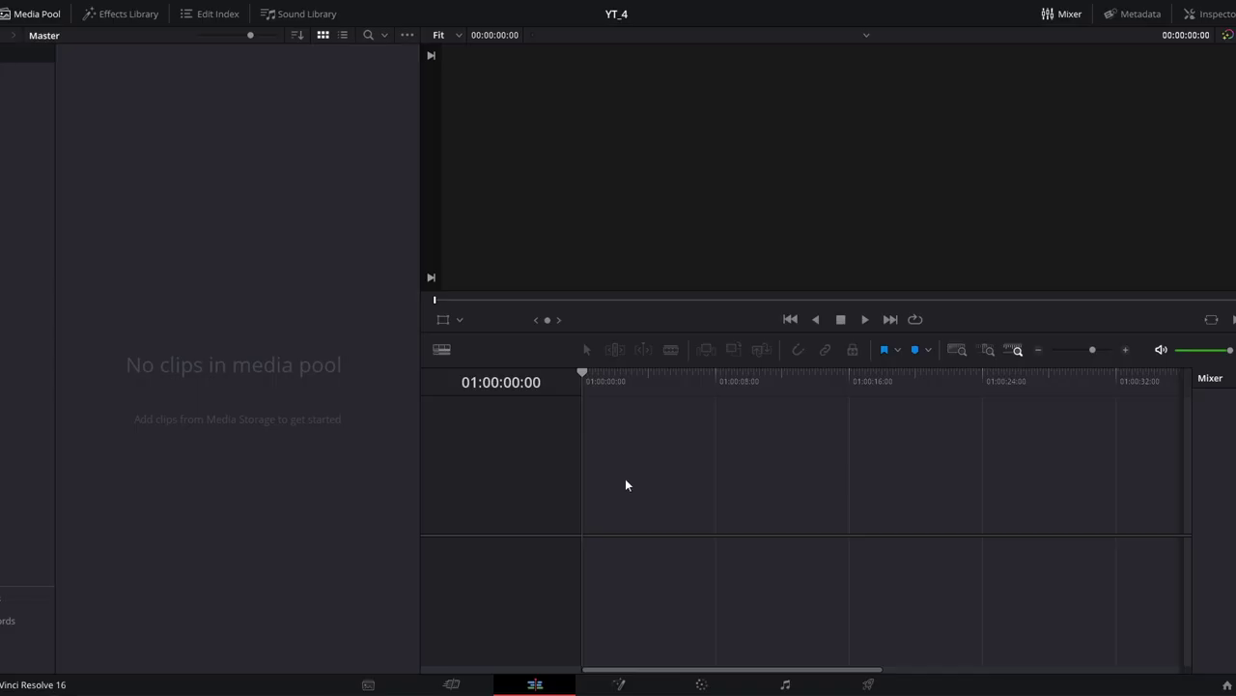
key(alt+Tab)
drag(929, 185, 158, 150)
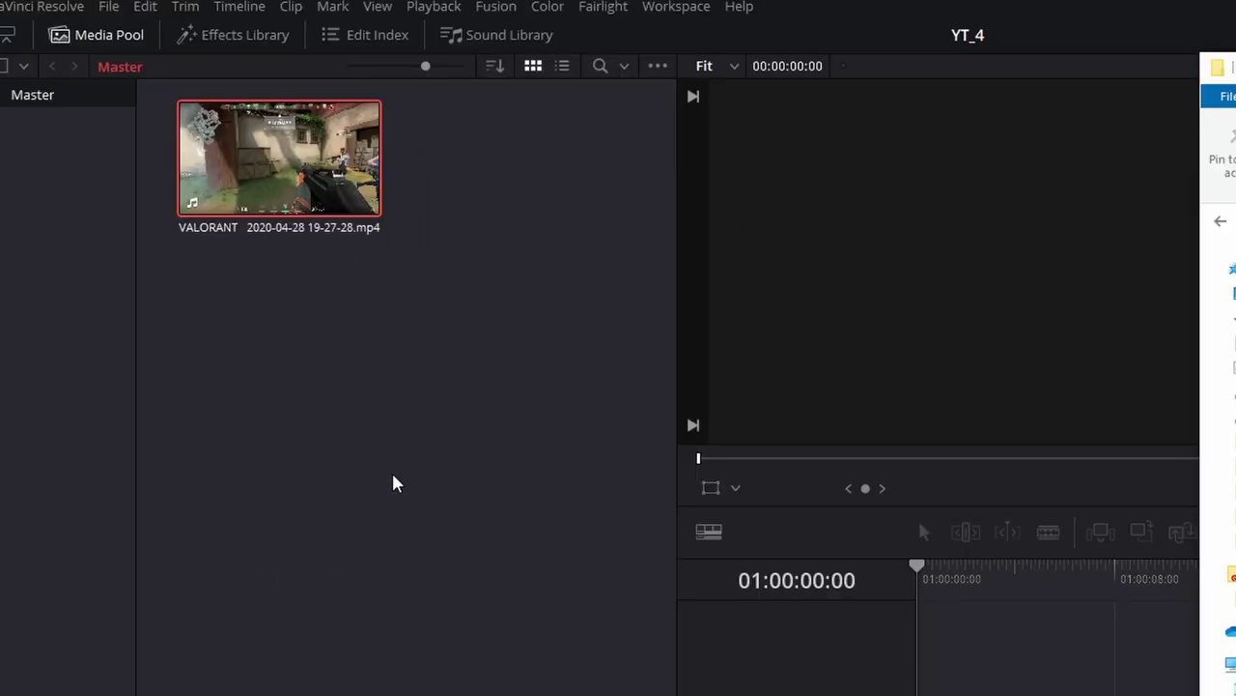
click(354, 439)
Step: Create Timeline 1 with custom settings at 1920 x 1080 and 23.976 fps
right_click(480, 168)
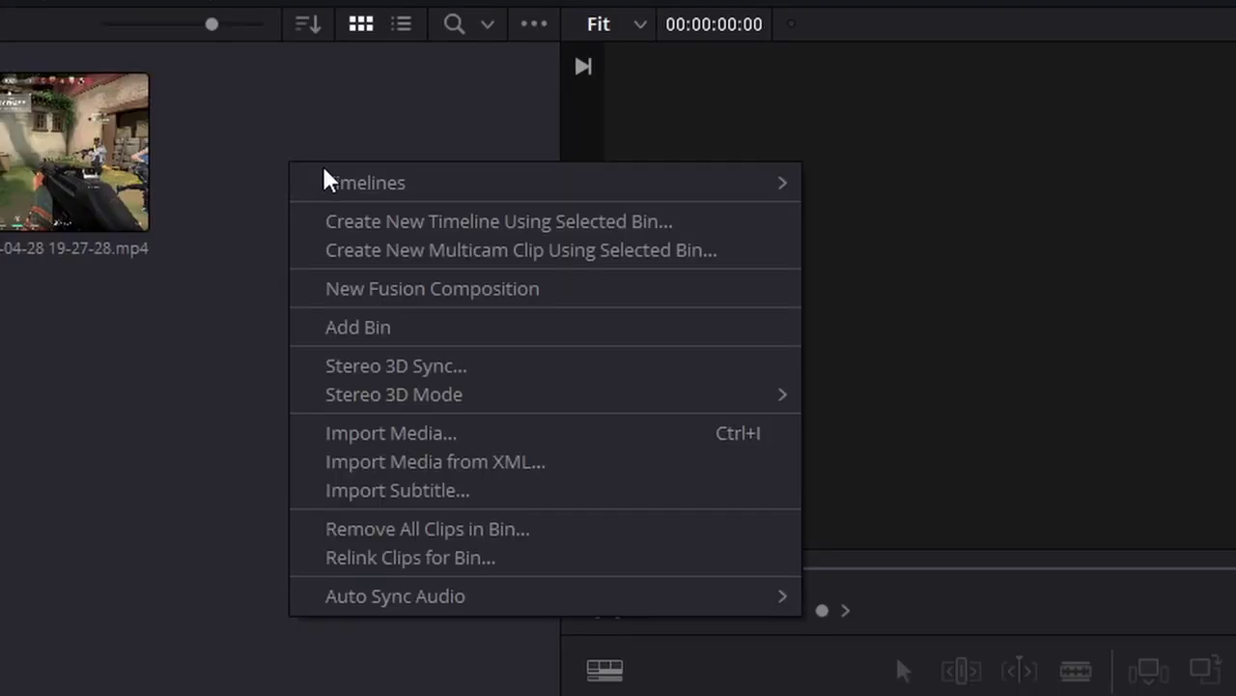
mouse_move(556, 187)
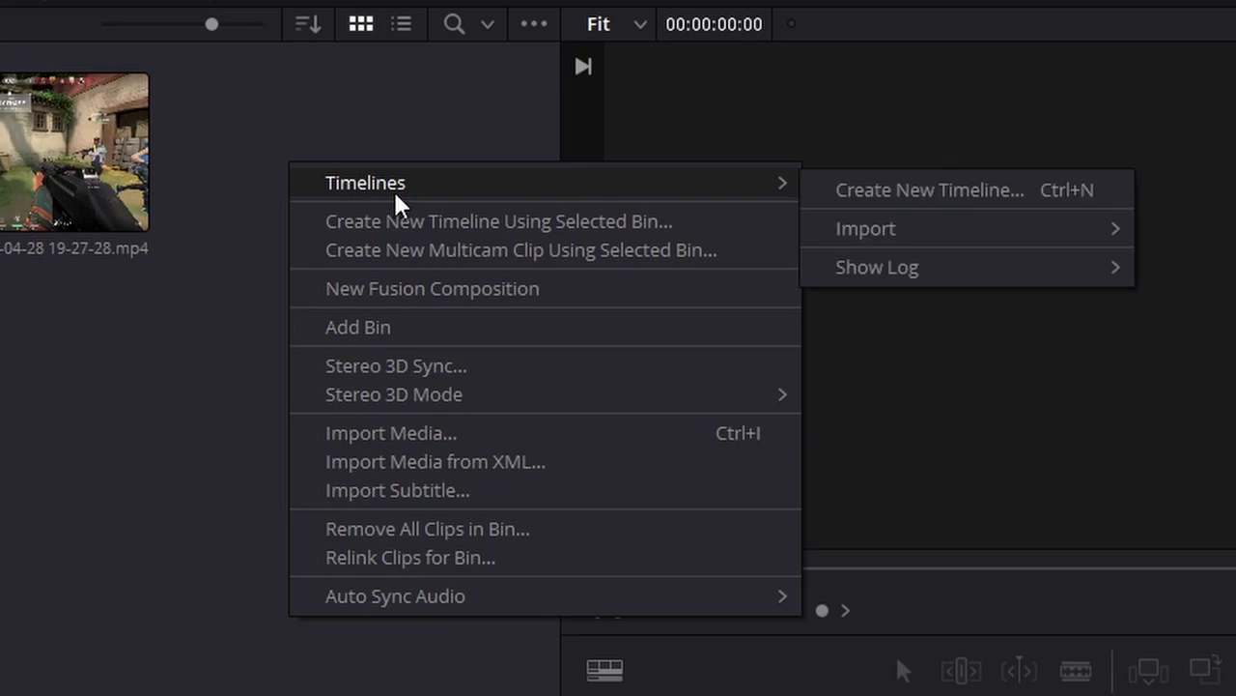
click(968, 189)
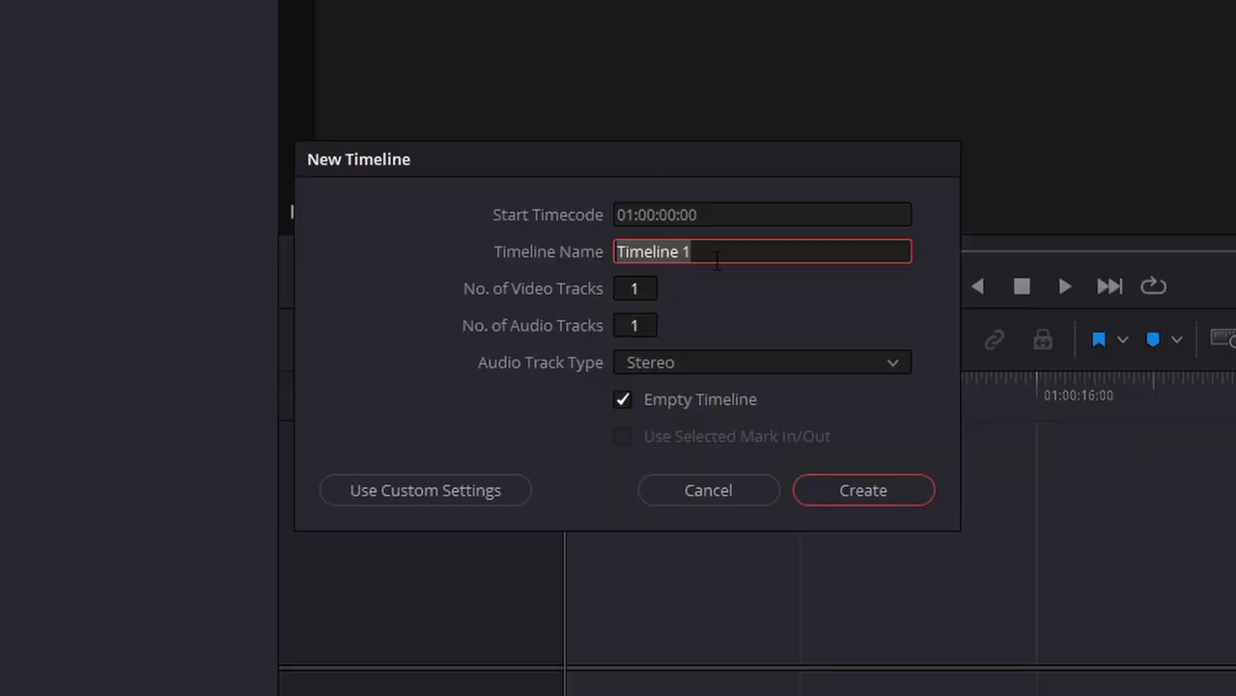
click(498, 491)
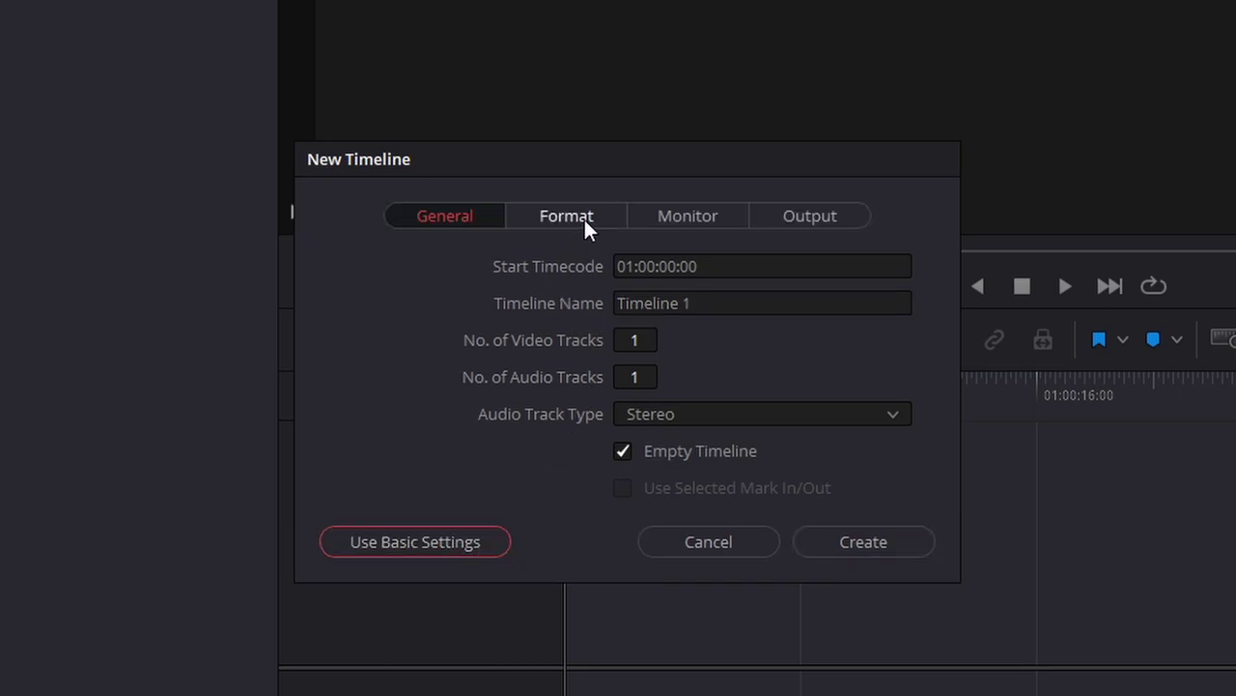
click(577, 221)
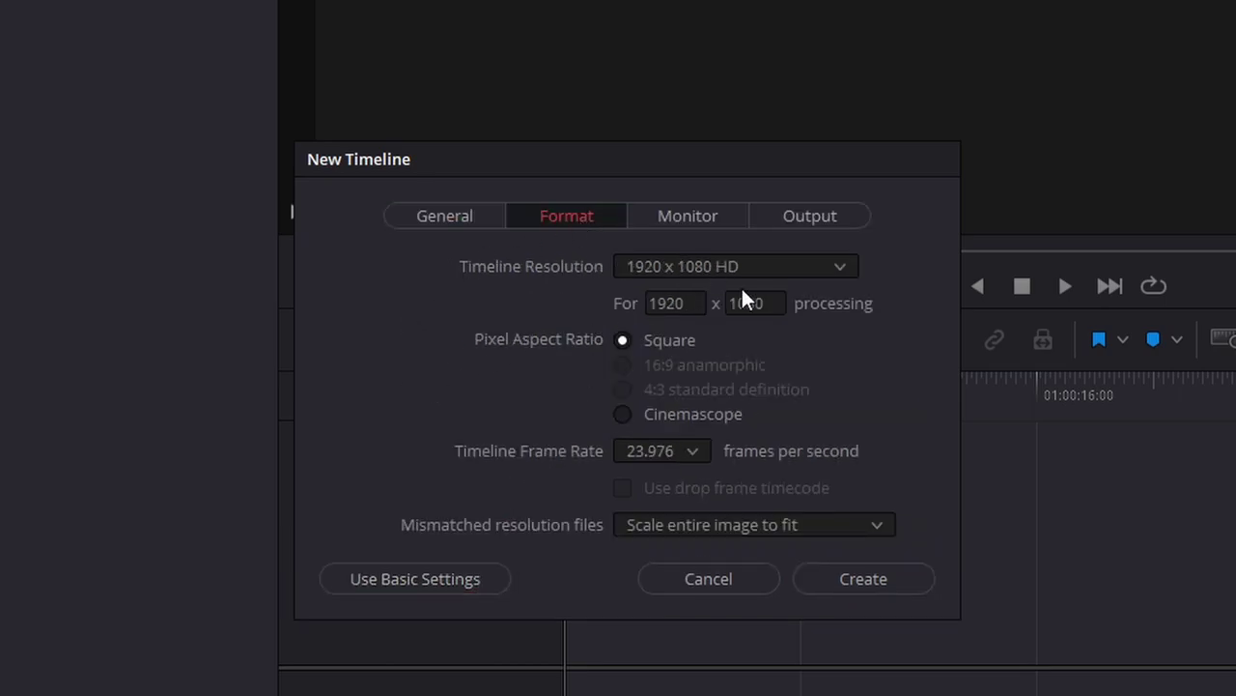
click(696, 449)
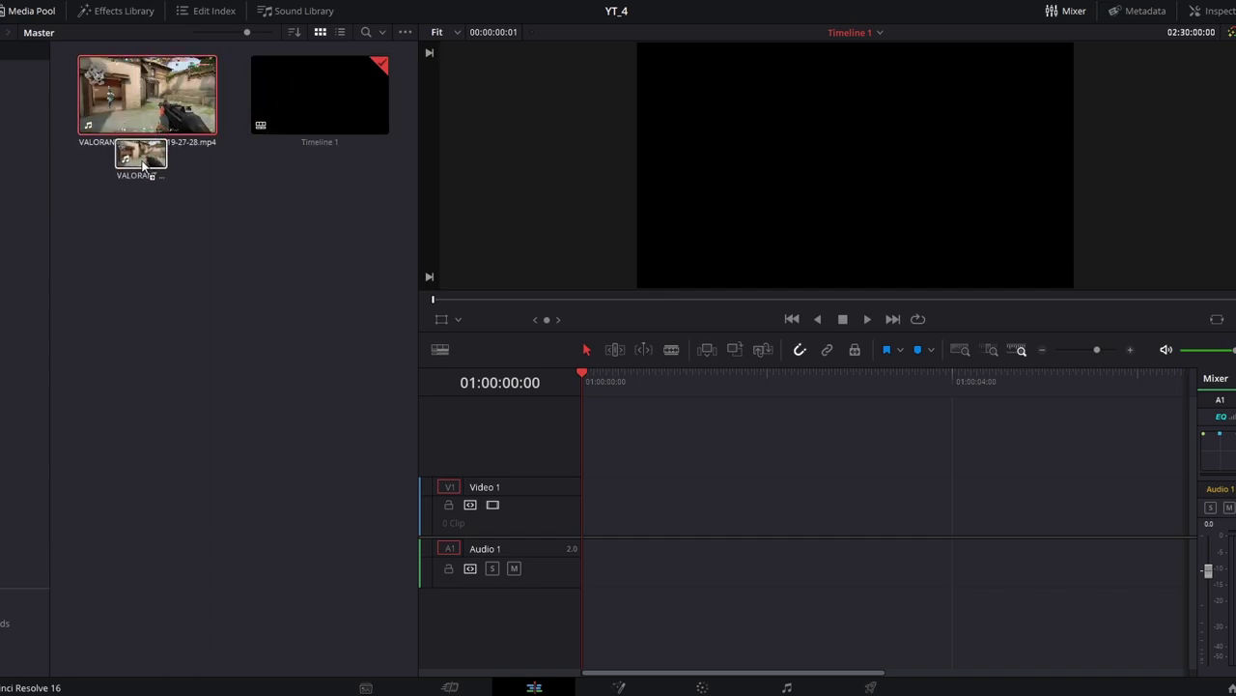
Step: Place the VALORANT clip on Timeline 1, fit it to view, and open Timeline 1's settings
drag(556, 481, 577, 521)
click(233, 335)
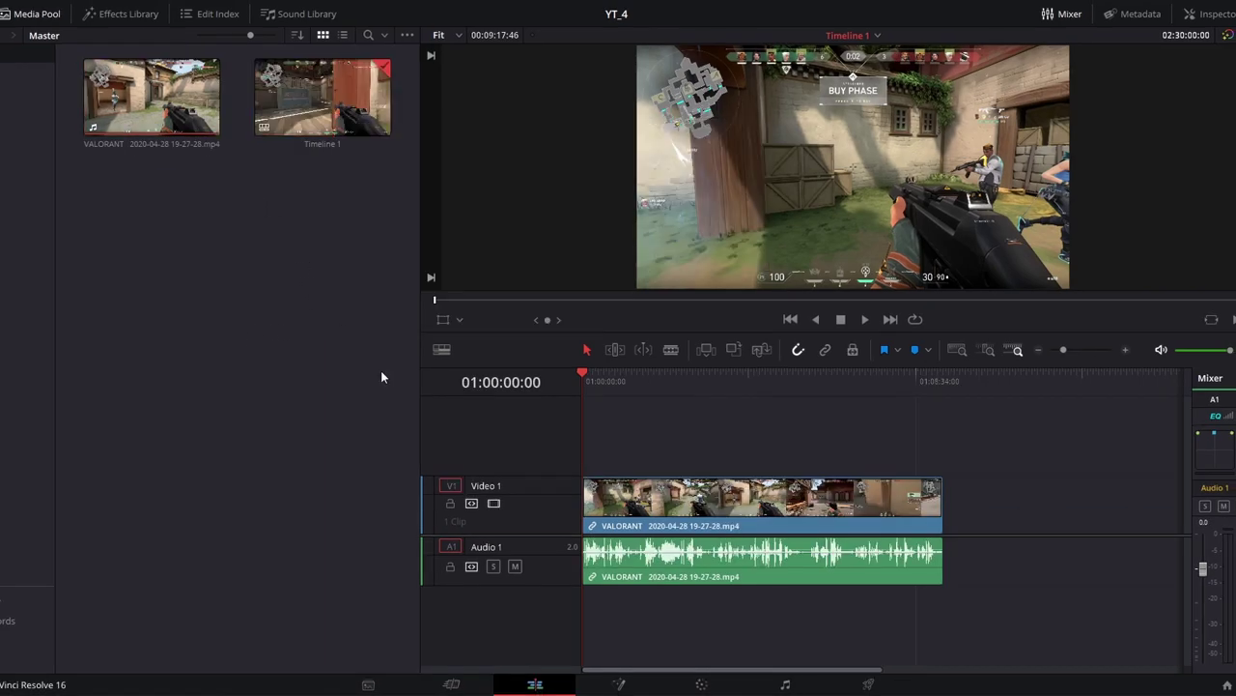
right_click(356, 109)
mouse_move(396, 116)
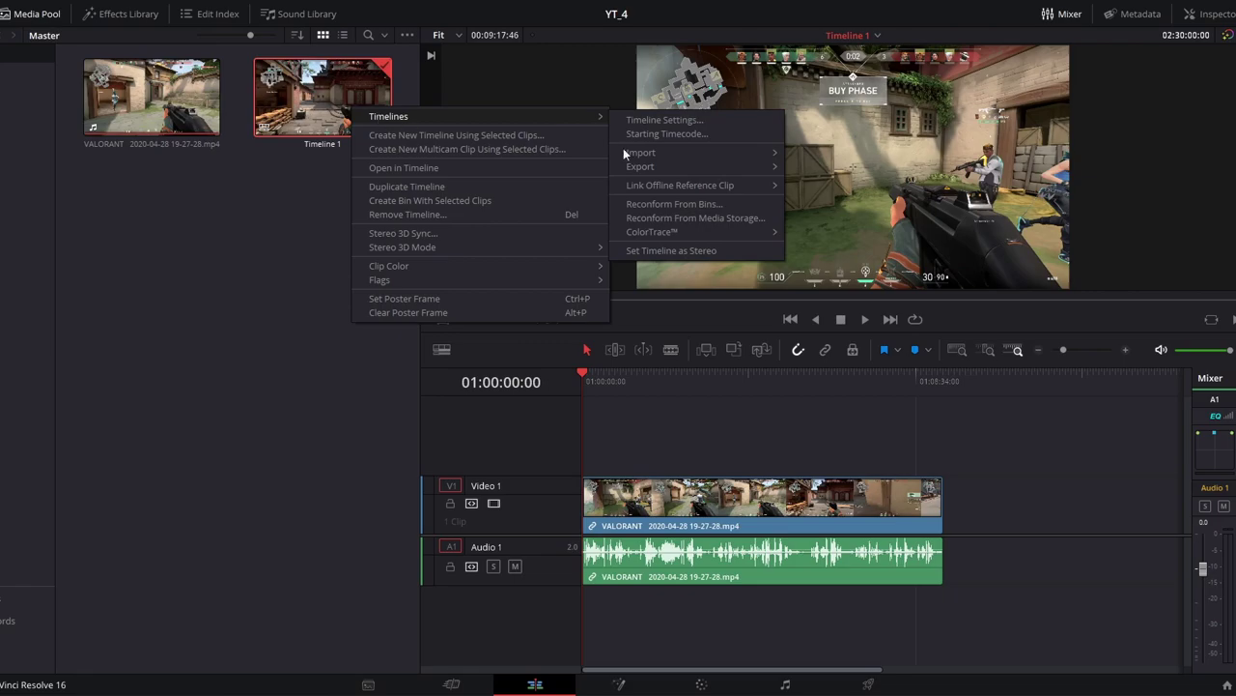
click(658, 119)
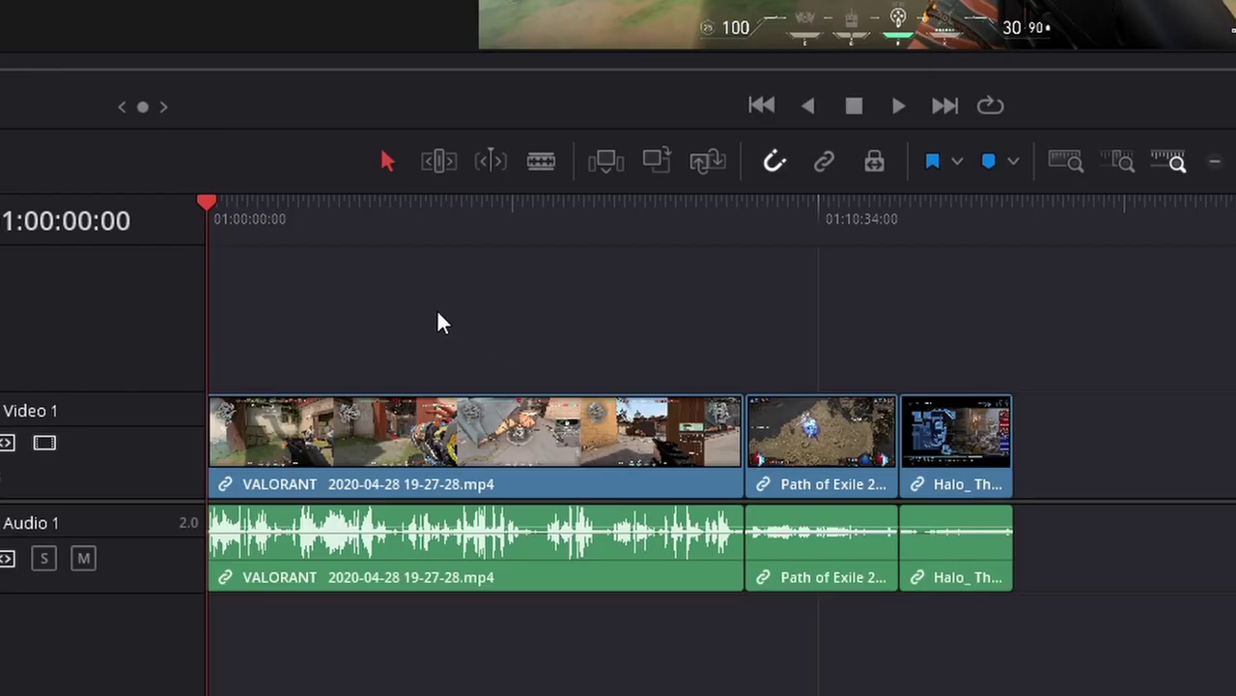
click(428, 433)
click(821, 429)
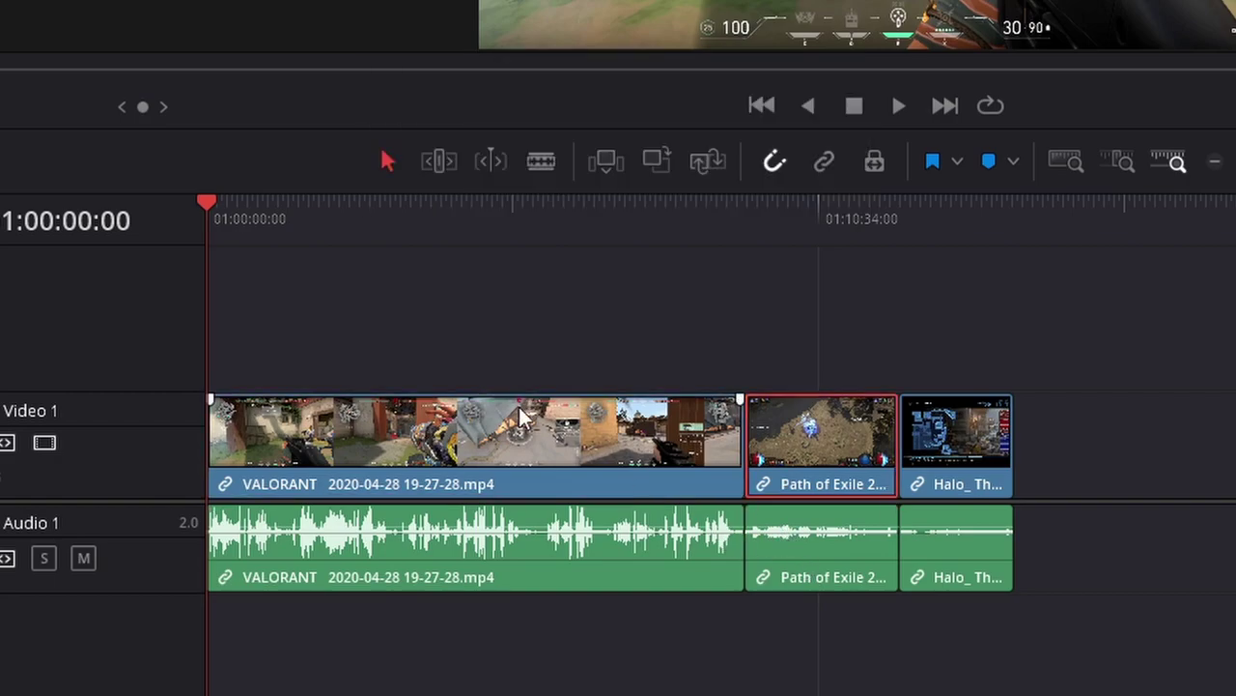
click(519, 411)
click(545, 556)
click(451, 423)
click(771, 441)
click(870, 541)
click(955, 435)
click(815, 430)
click(594, 539)
click(556, 472)
click(505, 552)
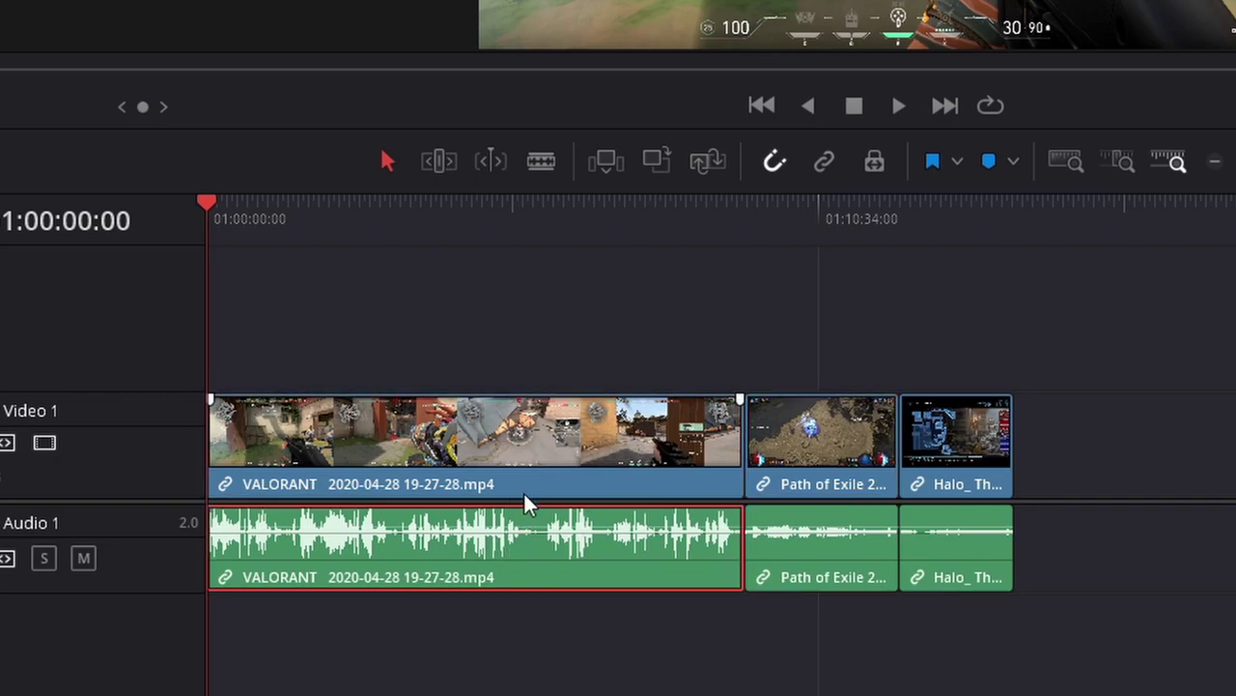
click(536, 462)
click(548, 570)
click(528, 462)
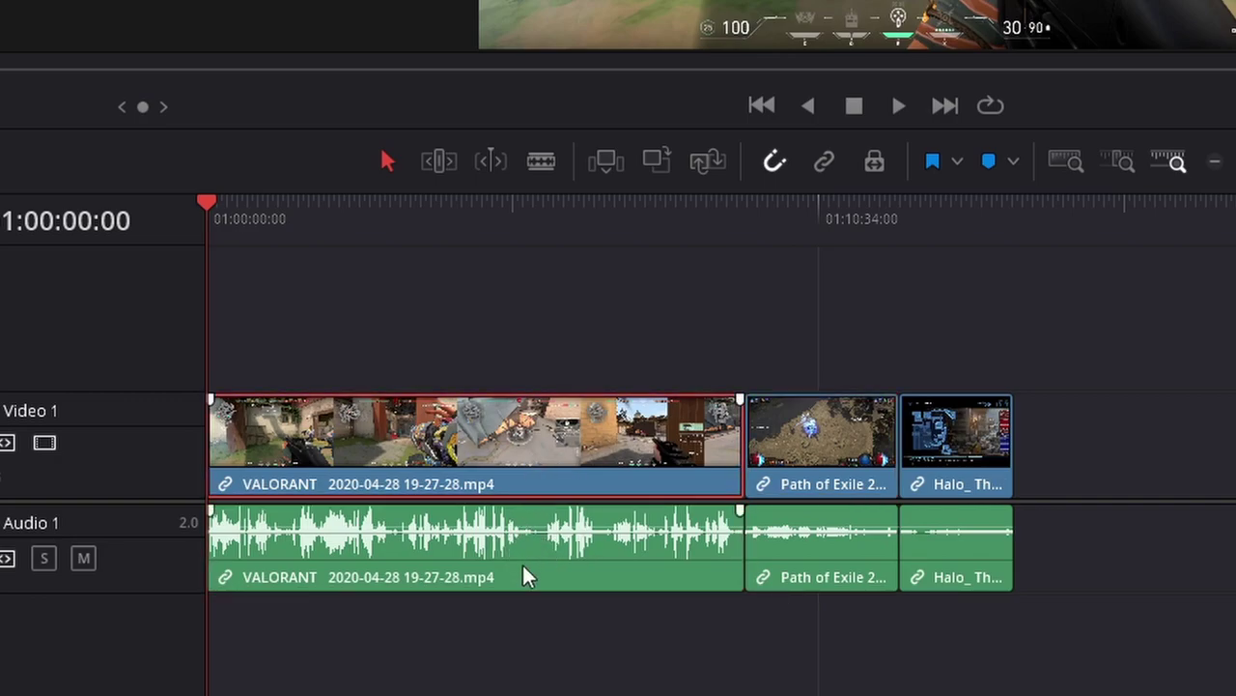
click(522, 565)
click(512, 435)
drag(947, 435, 1013, 435)
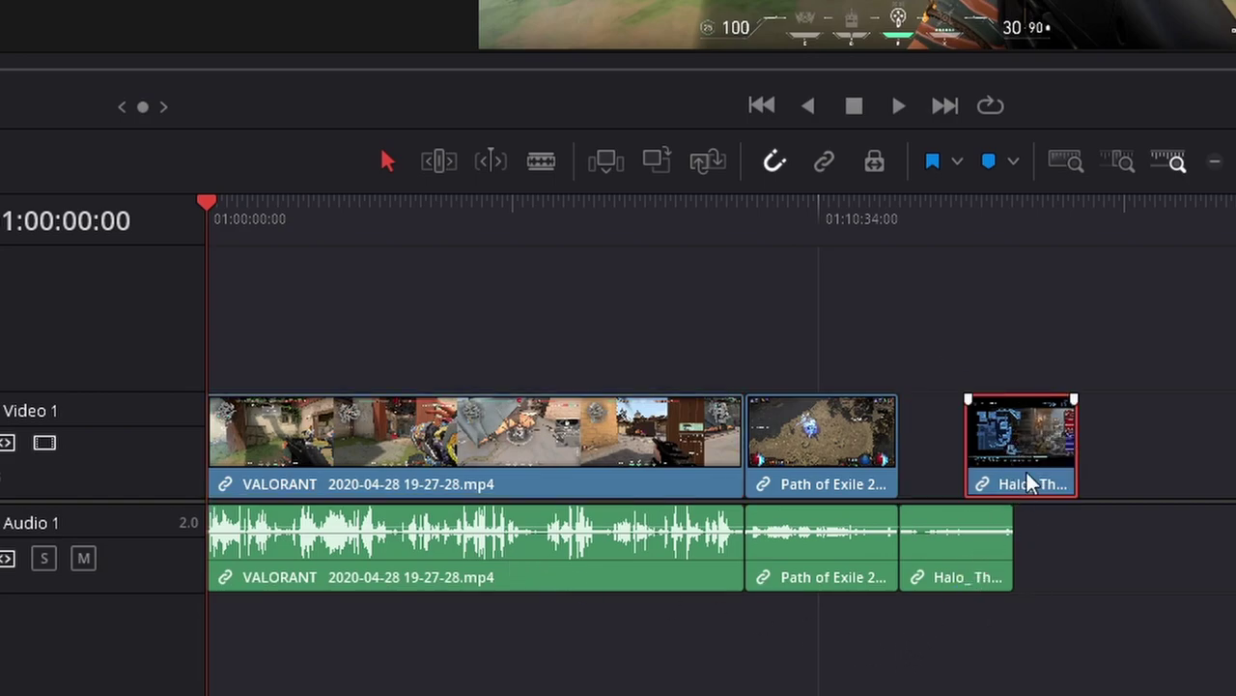
drag(1026, 469, 958, 470)
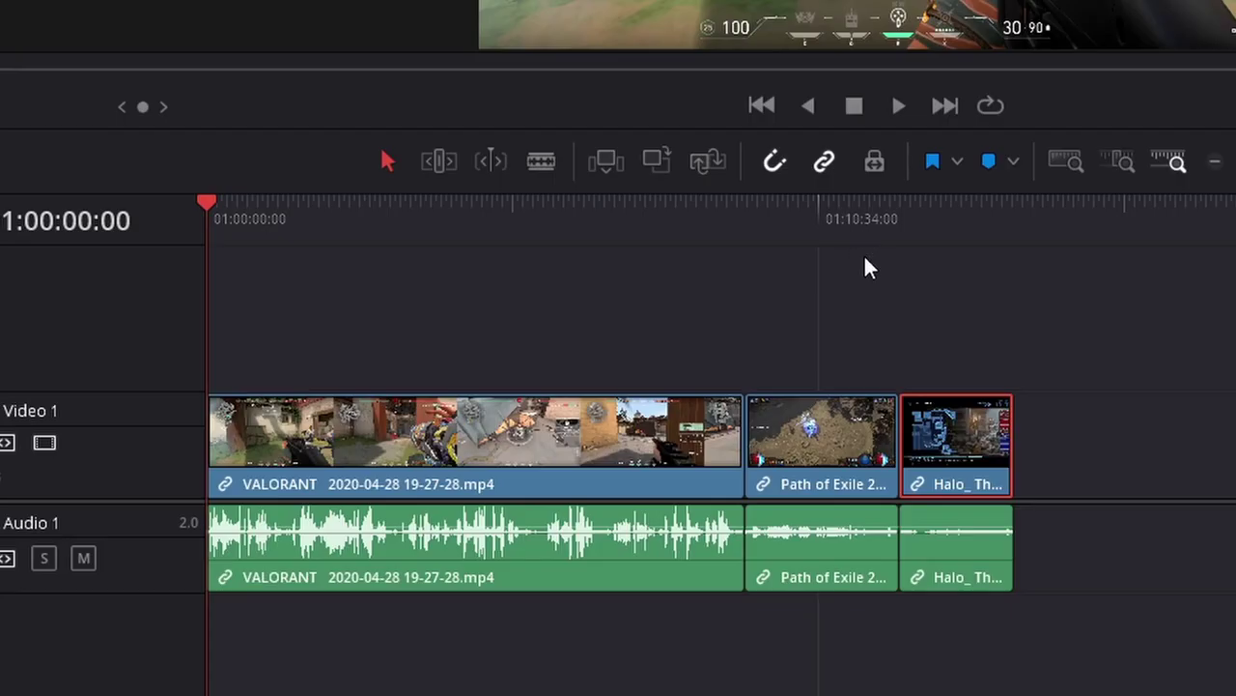
click(709, 356)
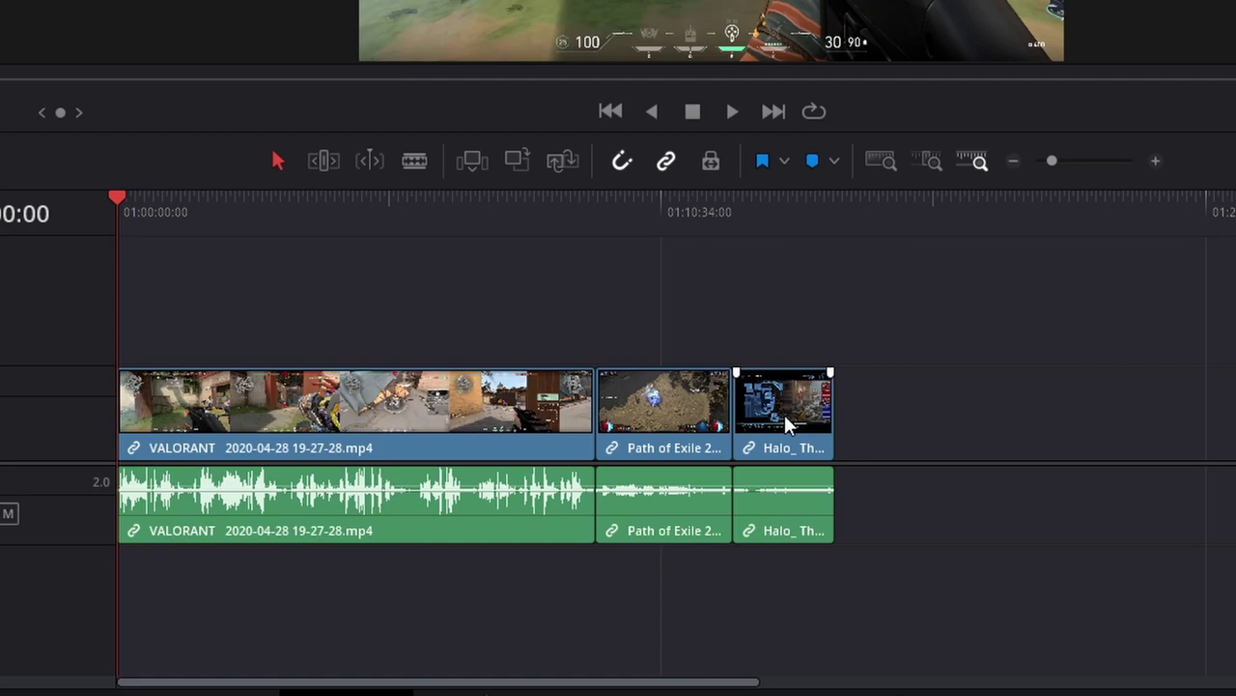
drag(787, 425, 789, 462)
Step: Move the Halo audio apart, then set the Halo clips back against Path of Exile
click(902, 340)
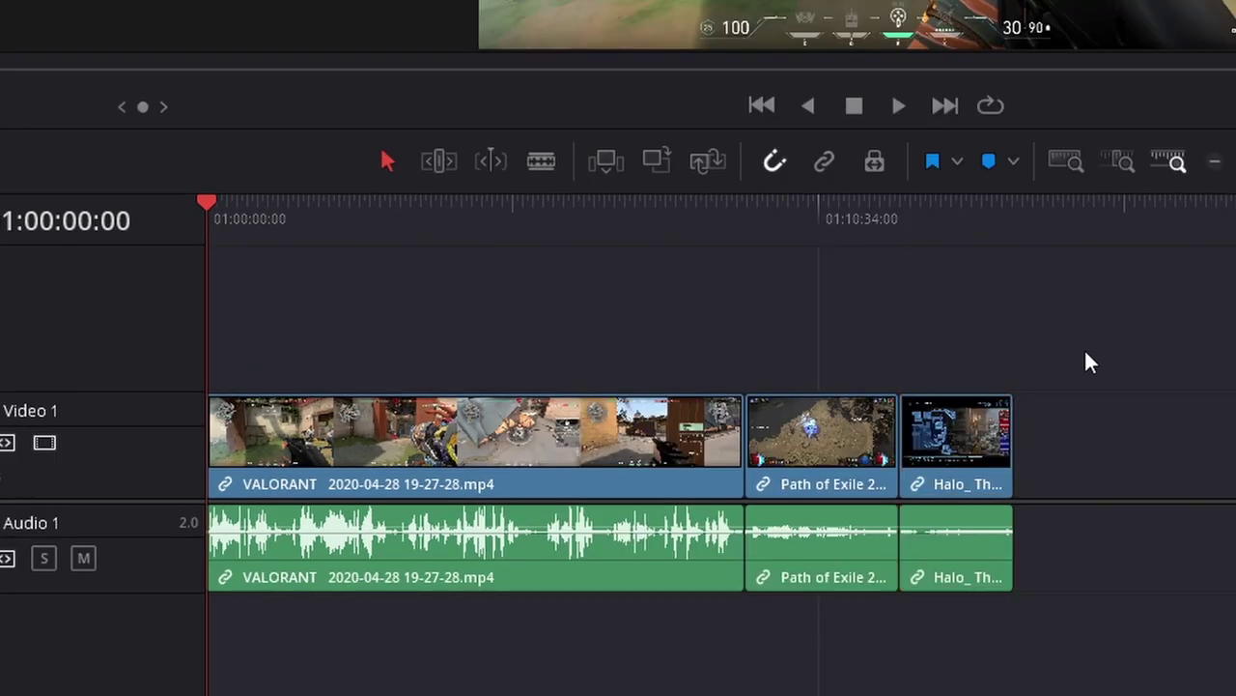
click(979, 454)
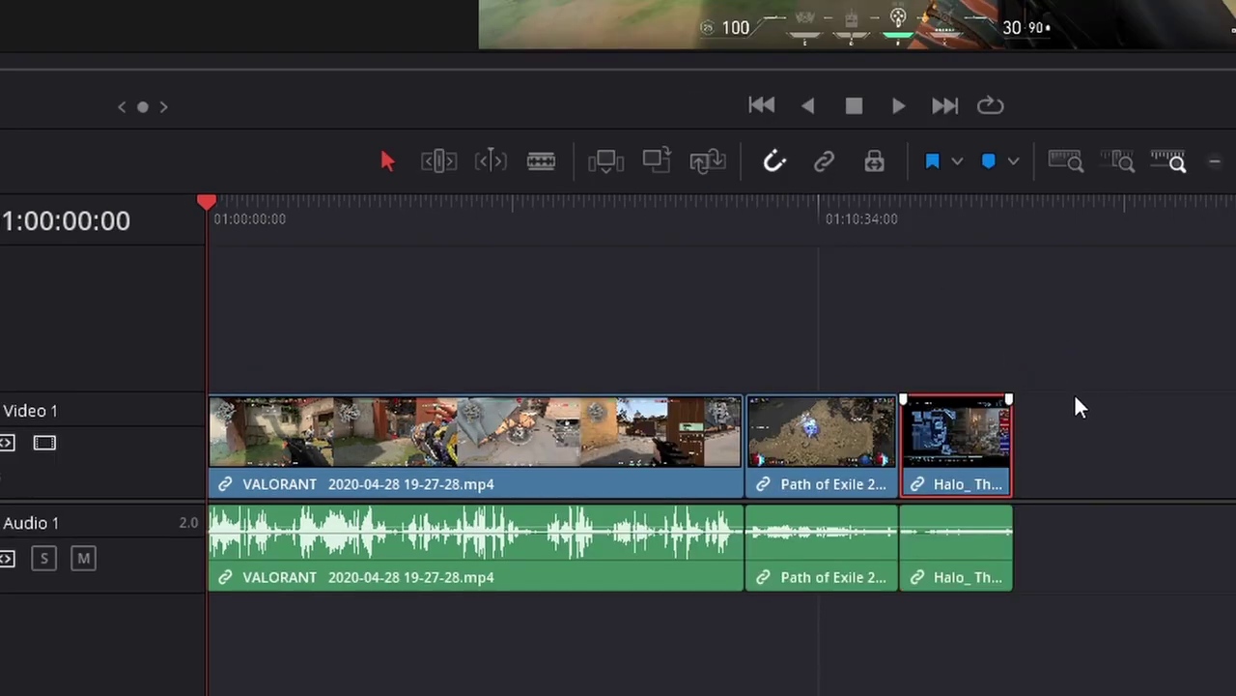
click(966, 572)
drag(963, 562, 1037, 547)
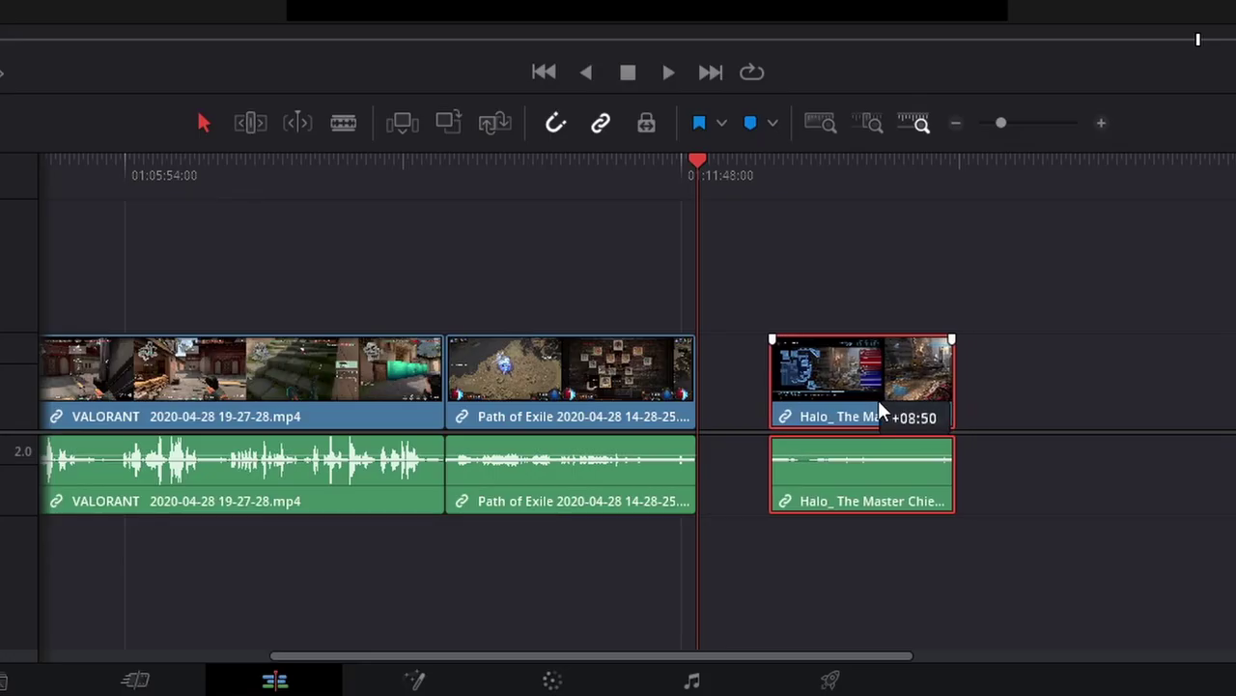
drag(878, 406, 815, 404)
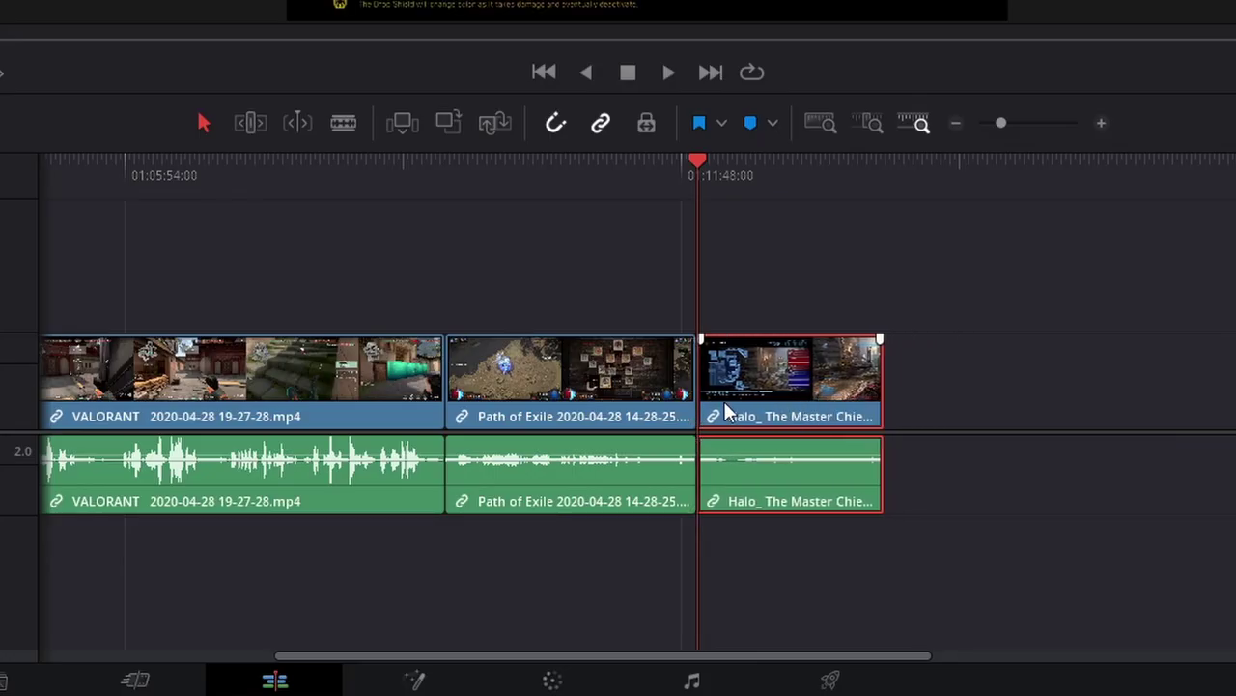
Step: Turn snapping off, nudge the Halo clips slightly later, and switch to the Blade tool
key(ctrl+equal)
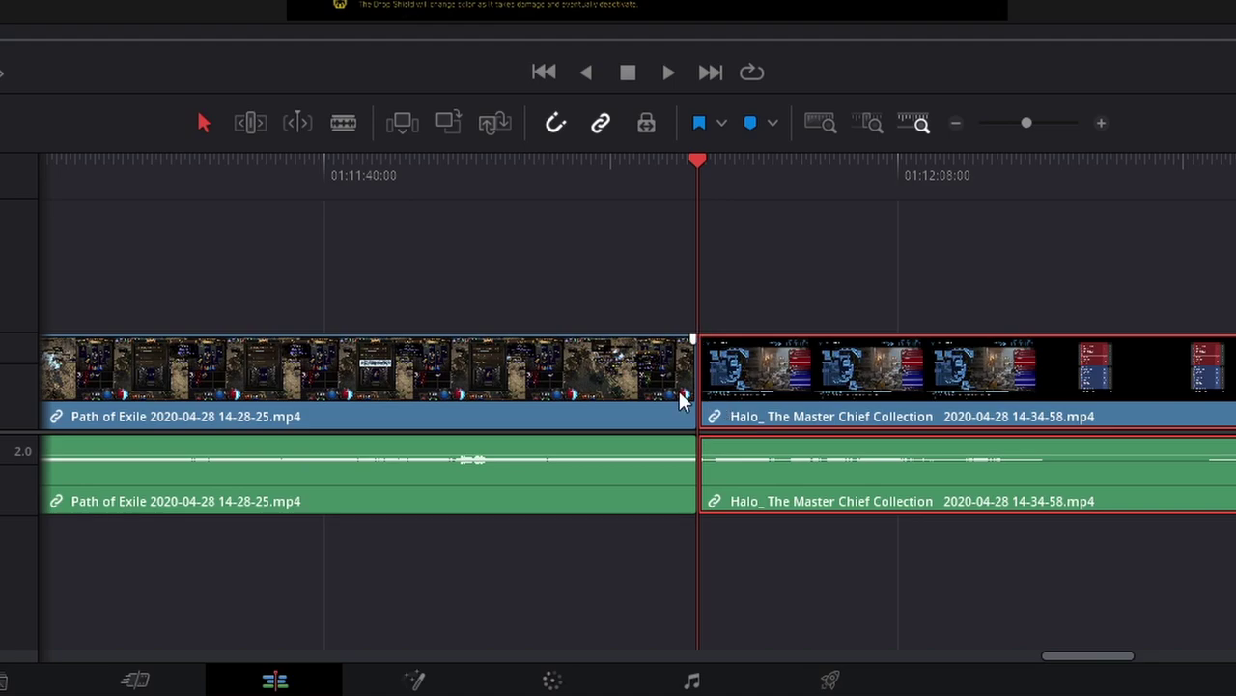
click(557, 123)
mouse_move(744, 384)
mouse_down()
mouse_move(780, 385)
mouse_move(757, 393)
mouse_up()
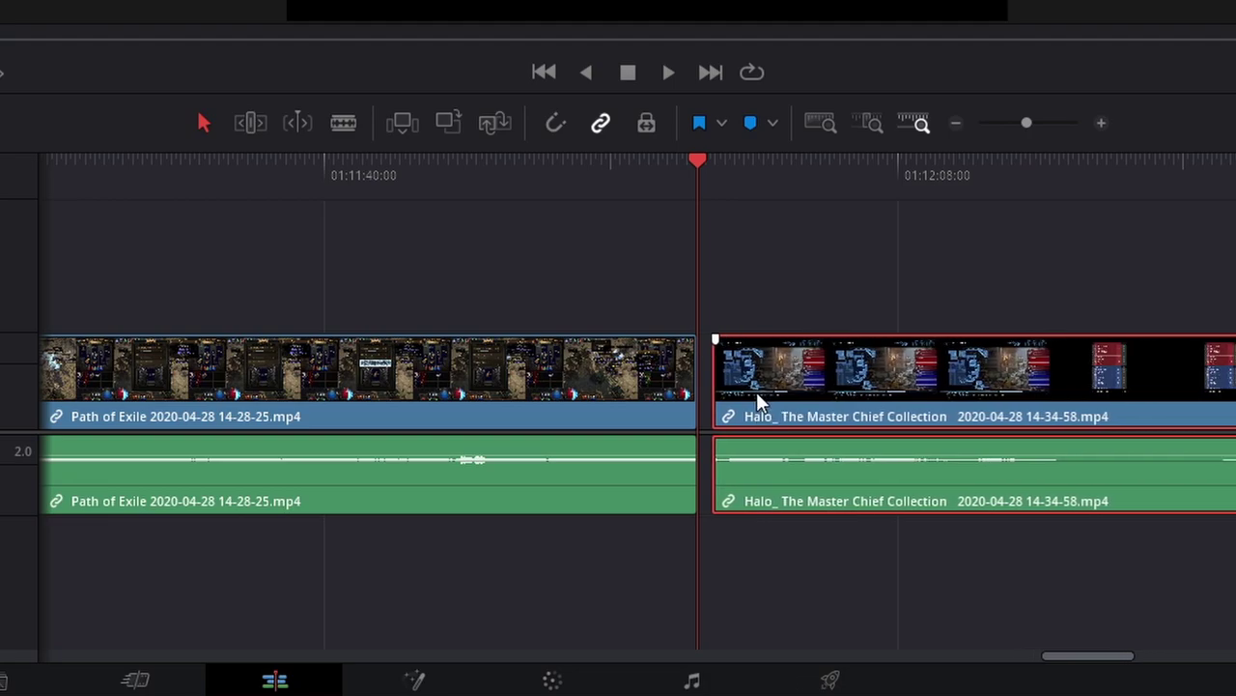
key(b)
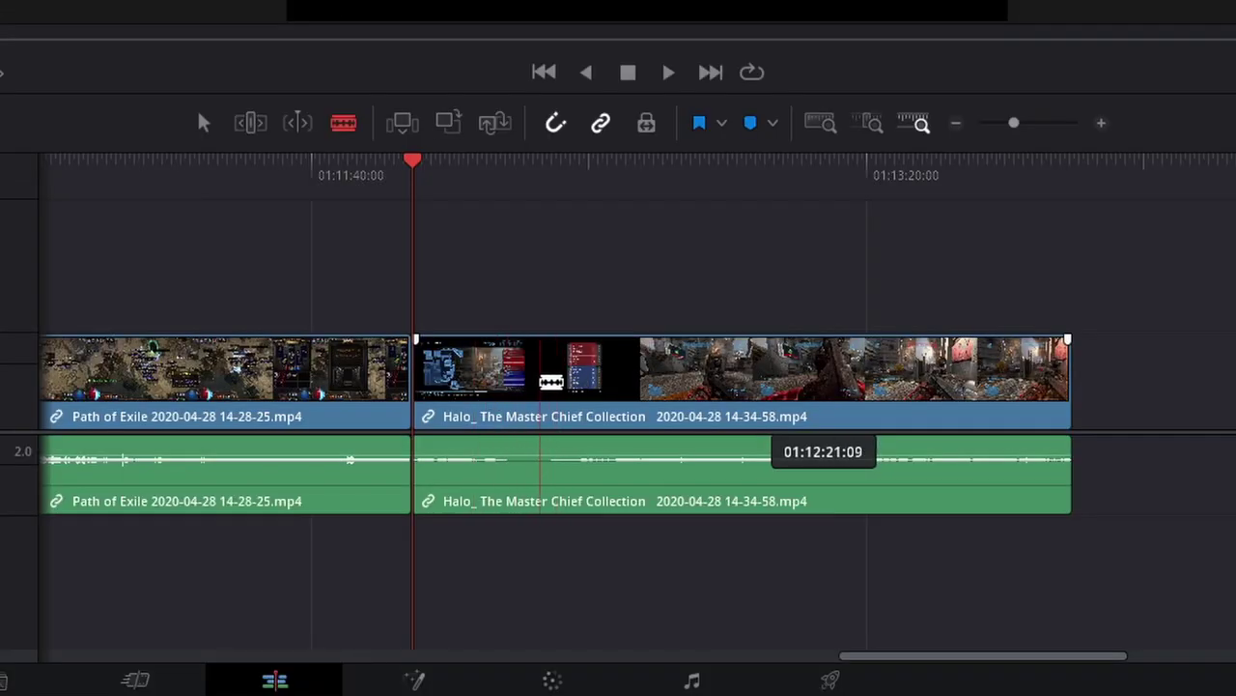
Step: Split the Halo clip, move it to V2 and back, then trim its start later
click(540, 380)
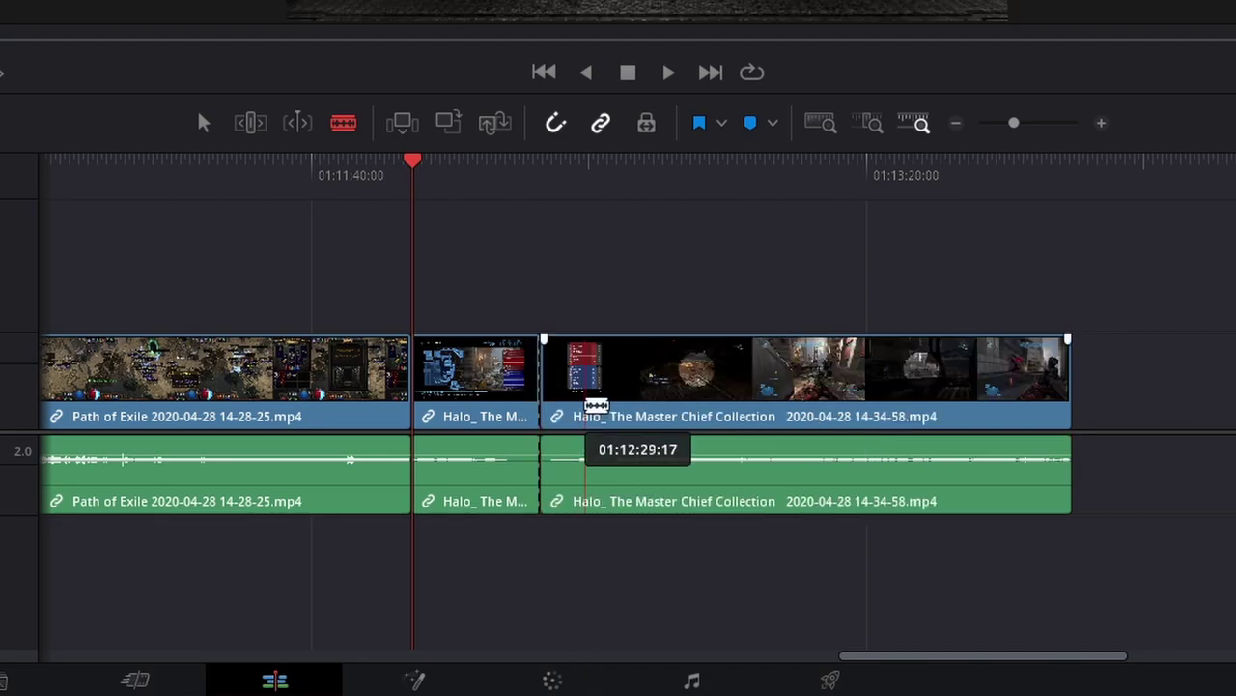
click(208, 127)
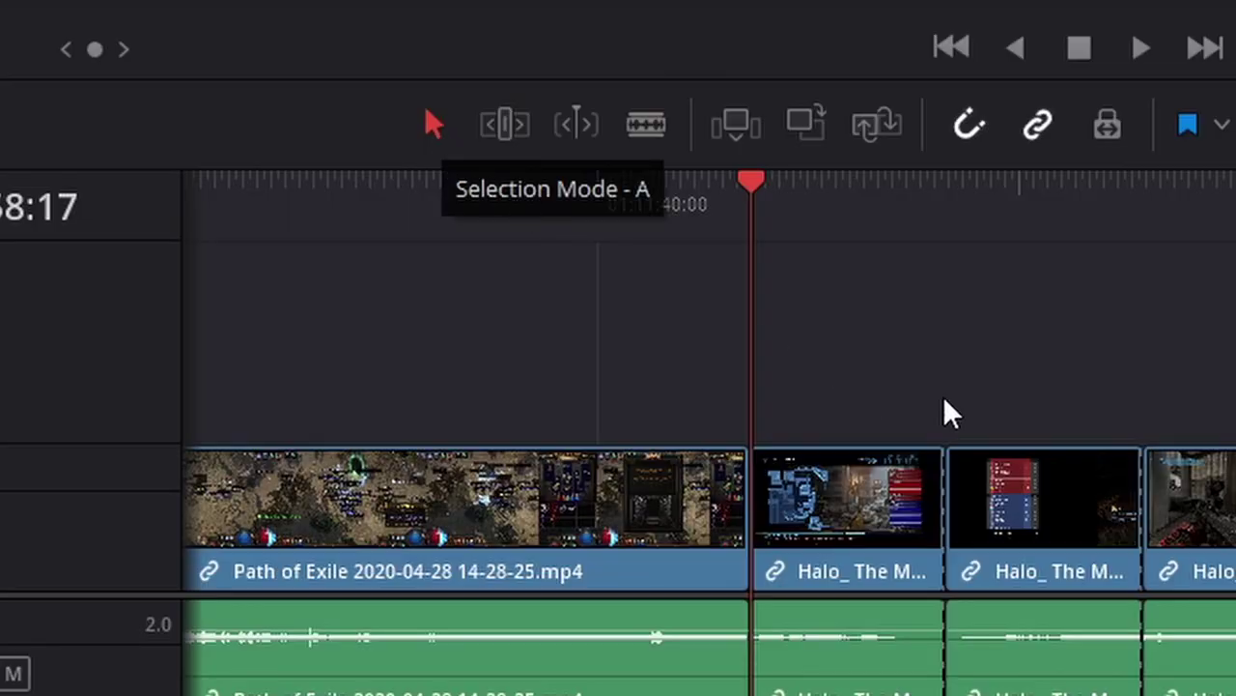
drag(1053, 512, 1053, 358)
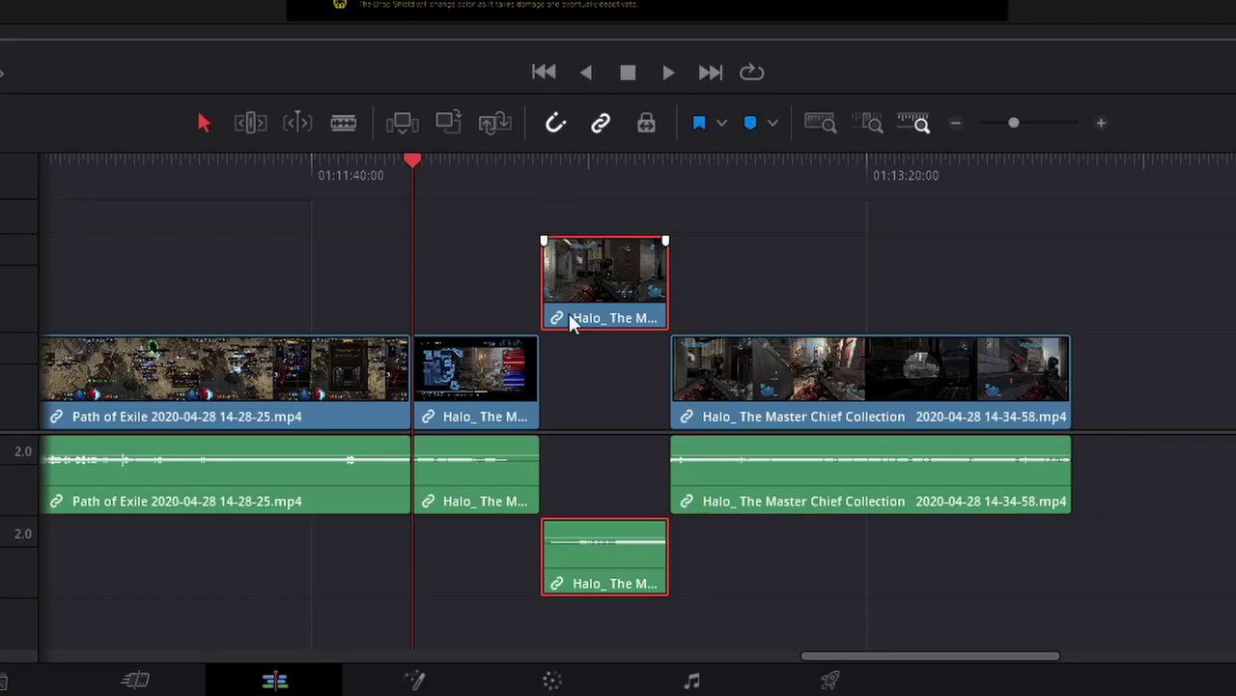
drag(609, 283, 606, 256)
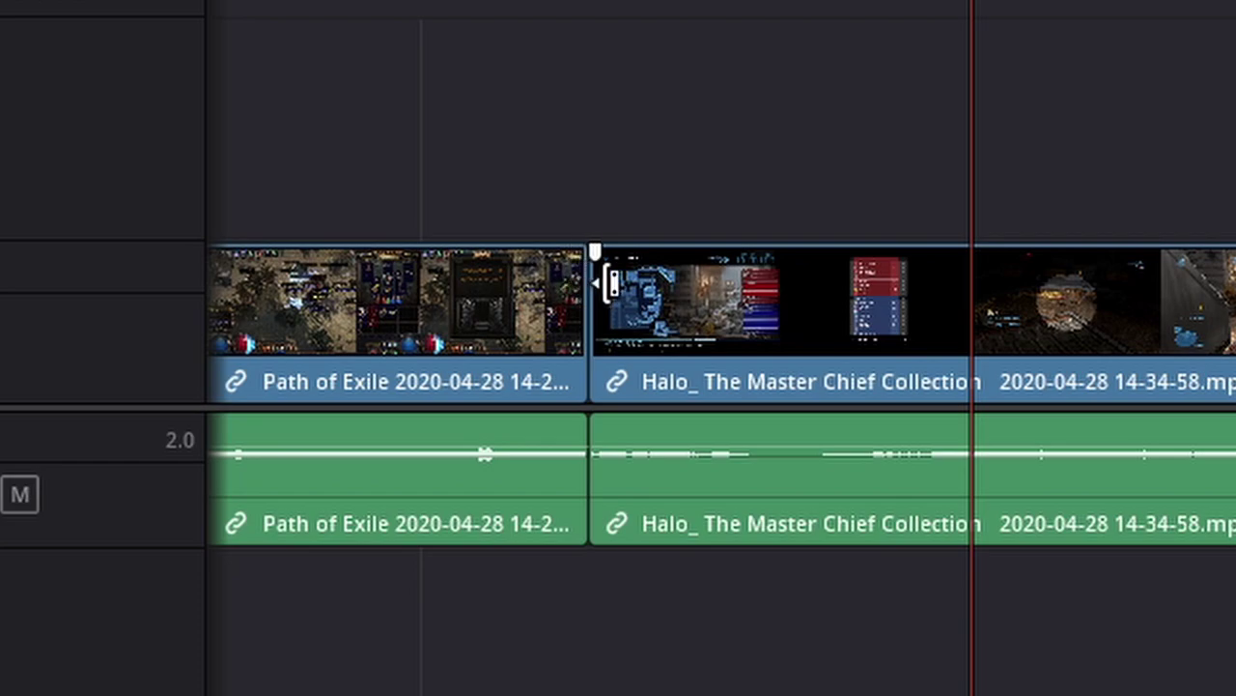
drag(610, 282, 963, 331)
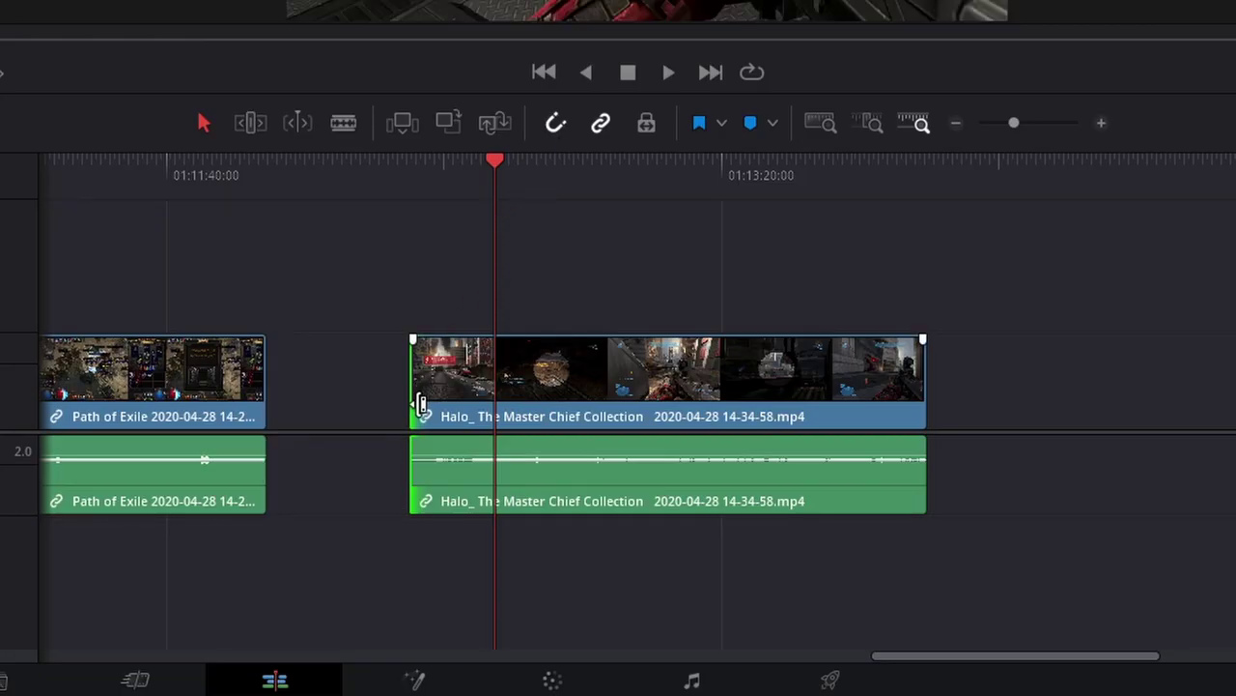
drag(412, 396, 494, 396)
scroll(702, 236, down, 5)
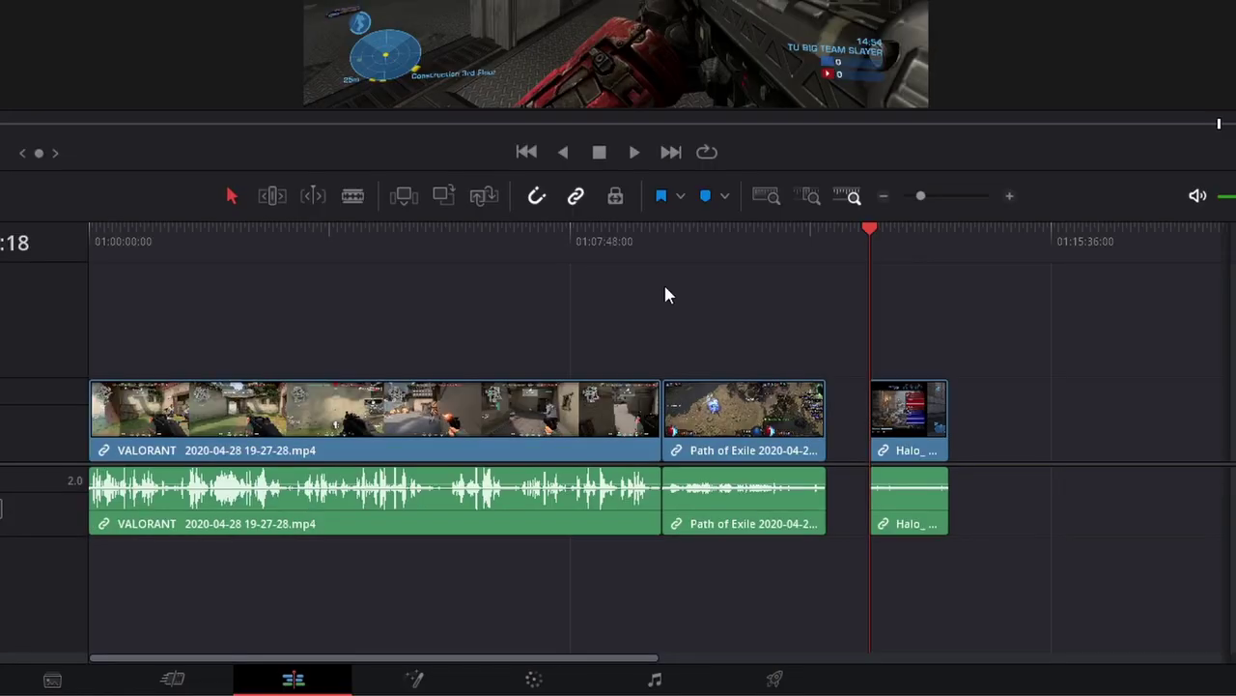
scroll(770, 368, up, 8)
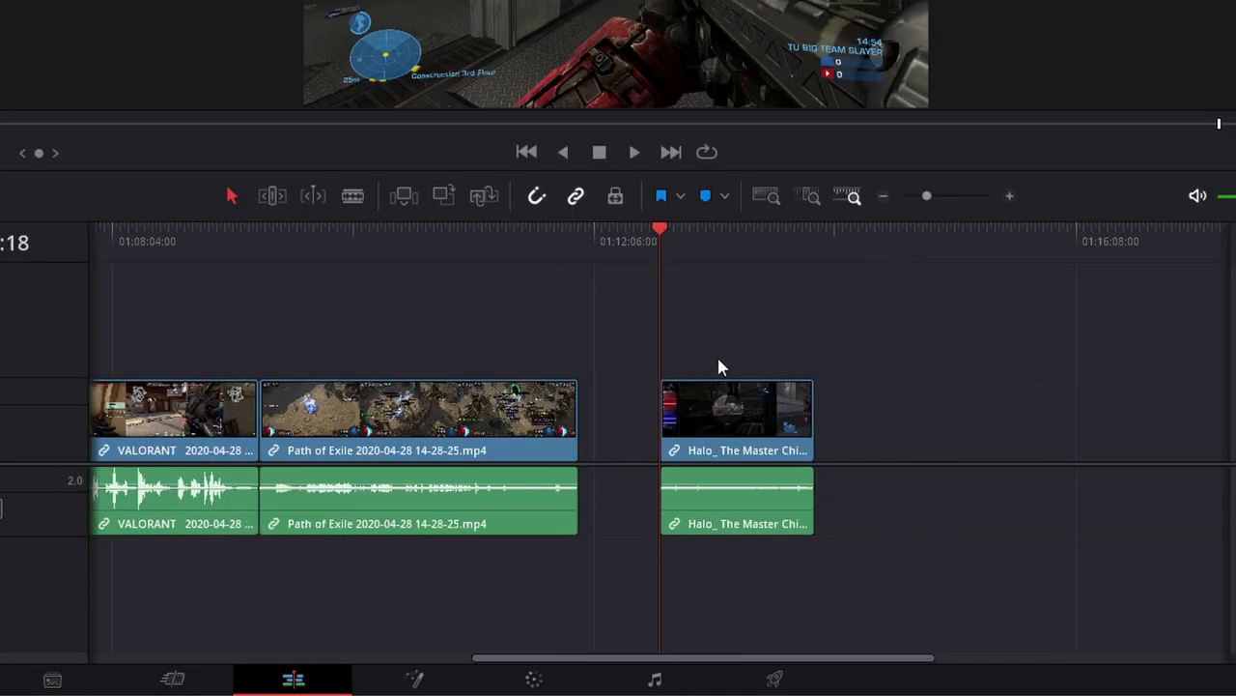
scroll(628, 357, down, 2)
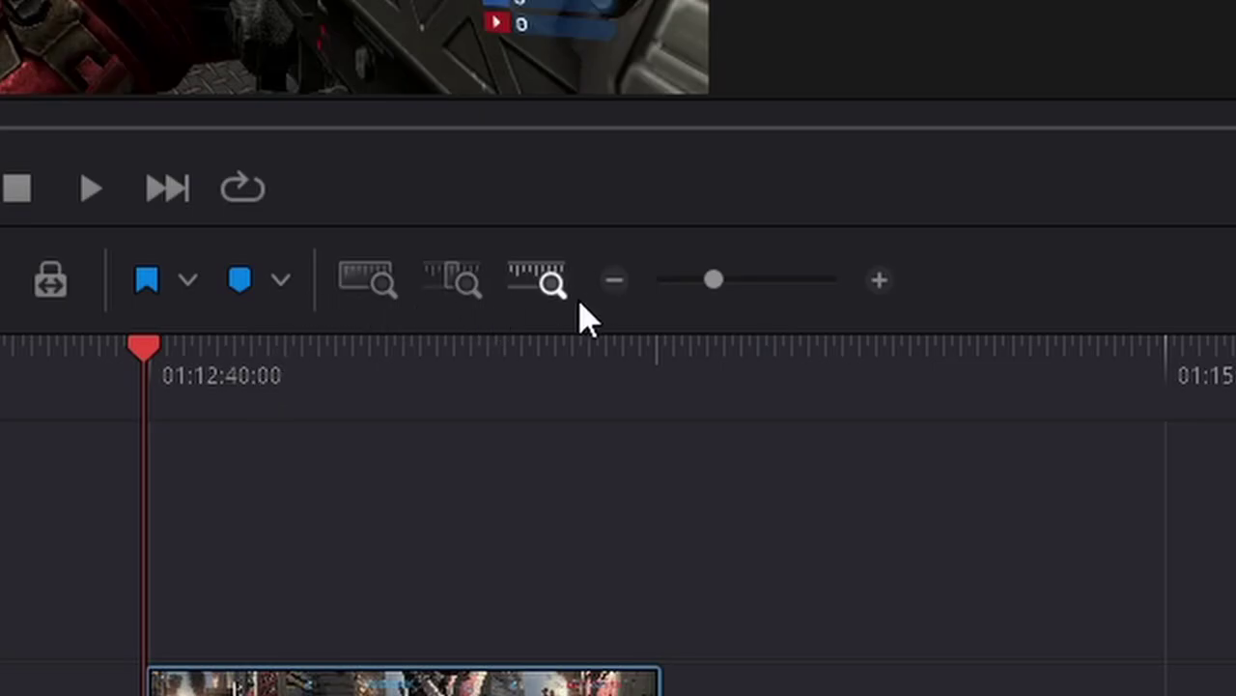
scroll(923, 318, down, 4)
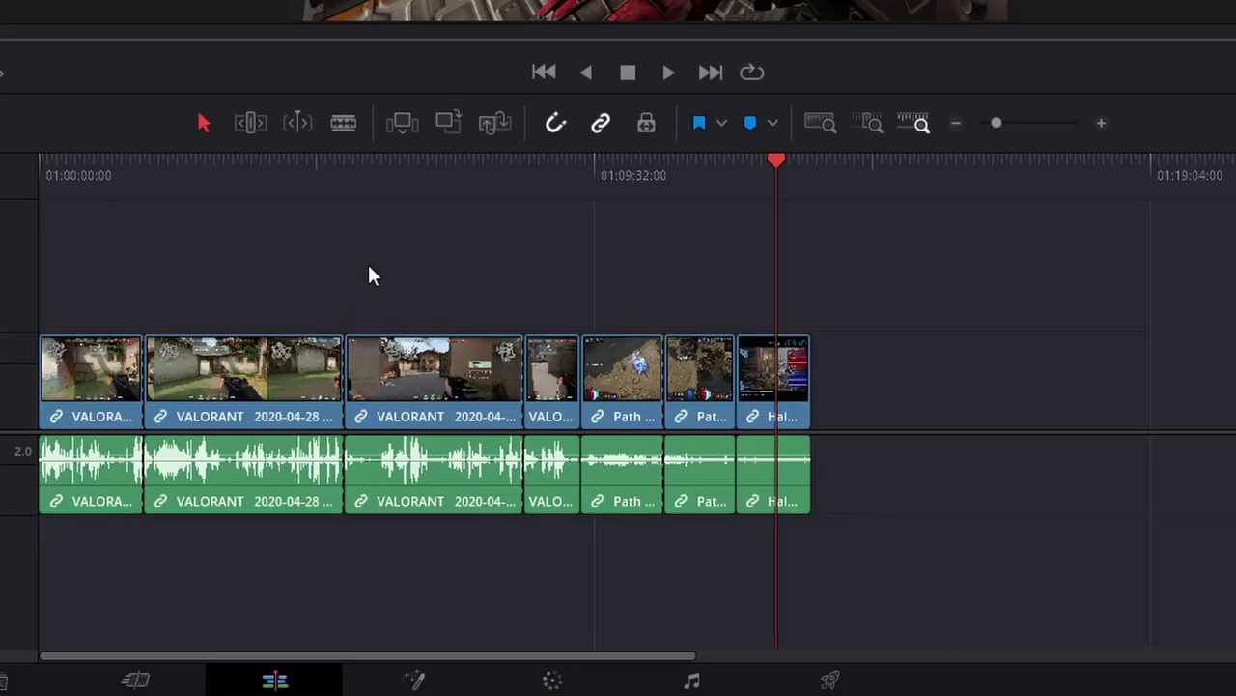
Step: Move the third VALORANT clip past Halo and up onto Video 2
click(411, 387)
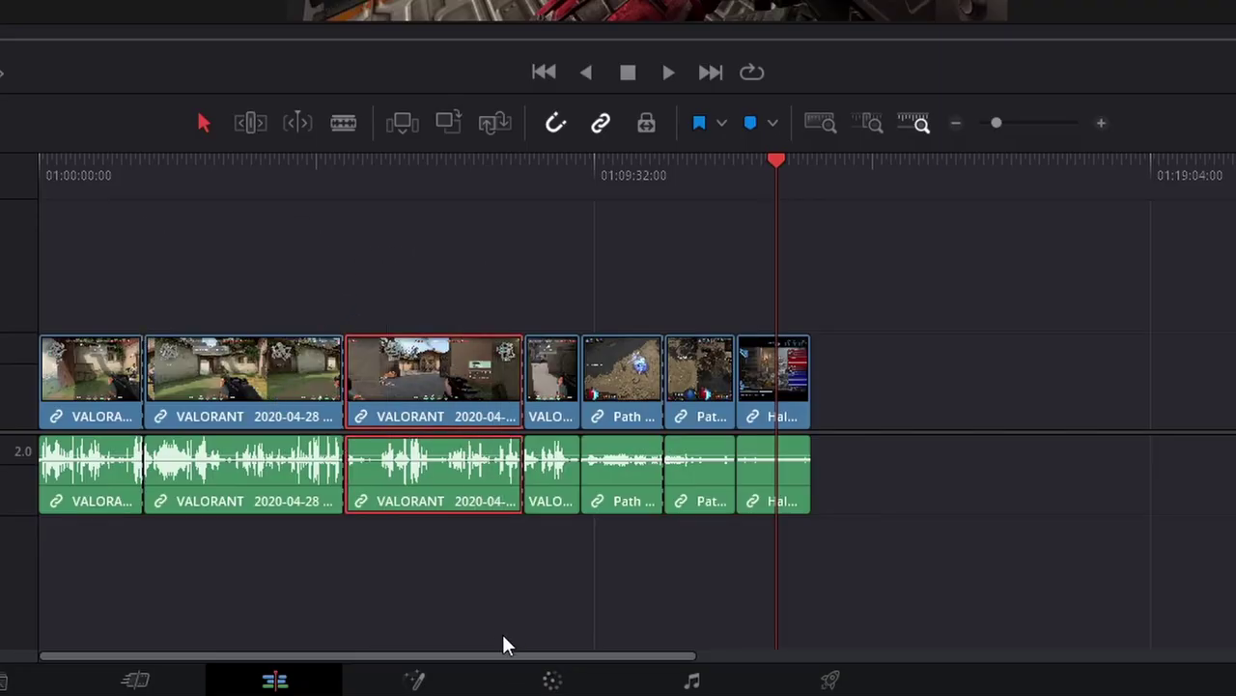
drag(419, 396, 936, 427)
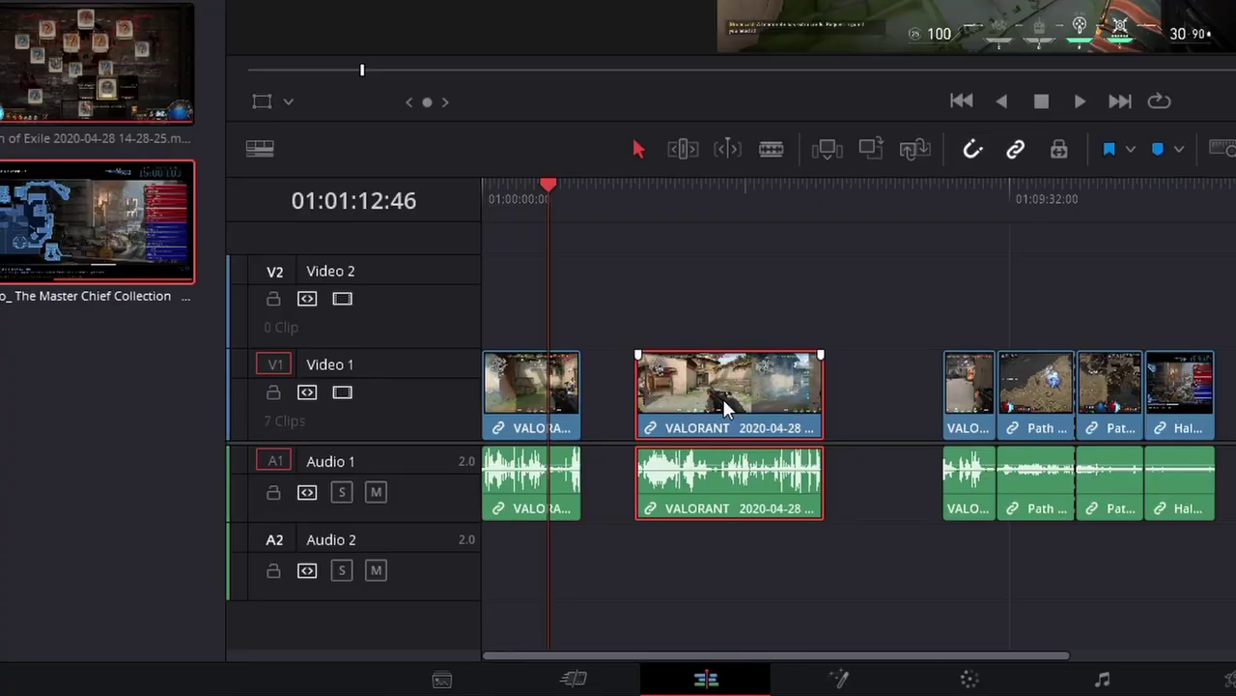
drag(718, 391, 633, 294)
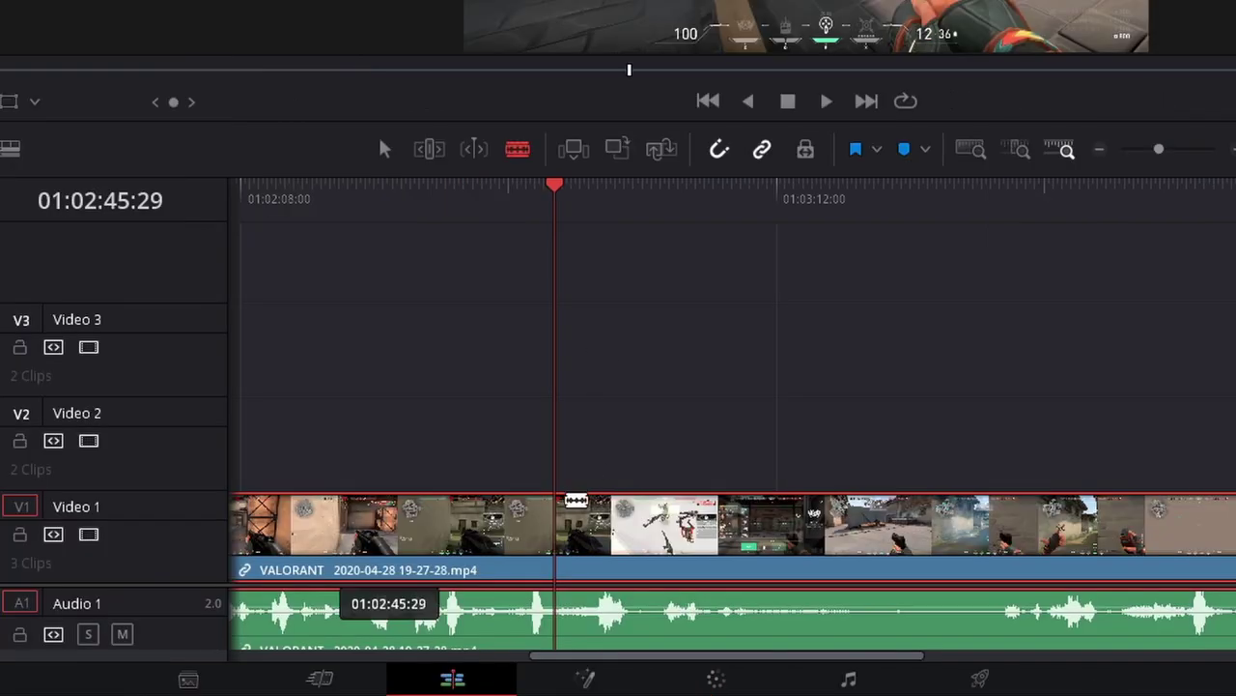
Step: Blade the Video 1 VALORANT clip at four points and select the third piece
click(563, 522)
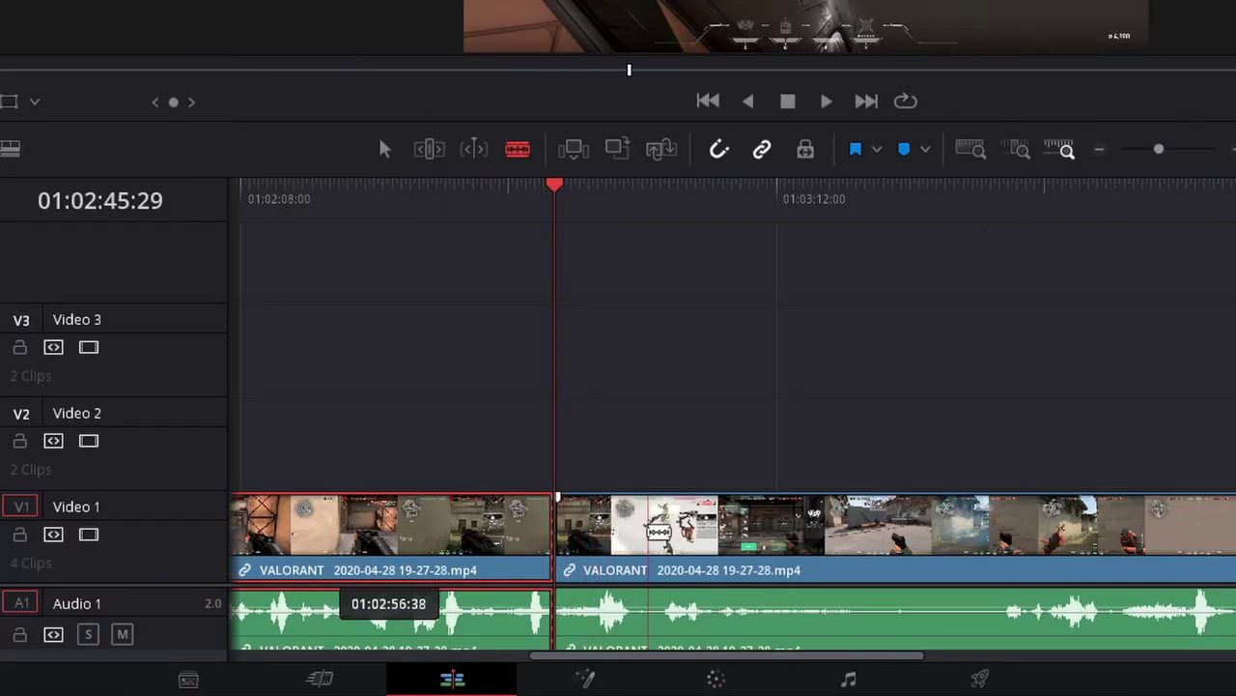
click(648, 530)
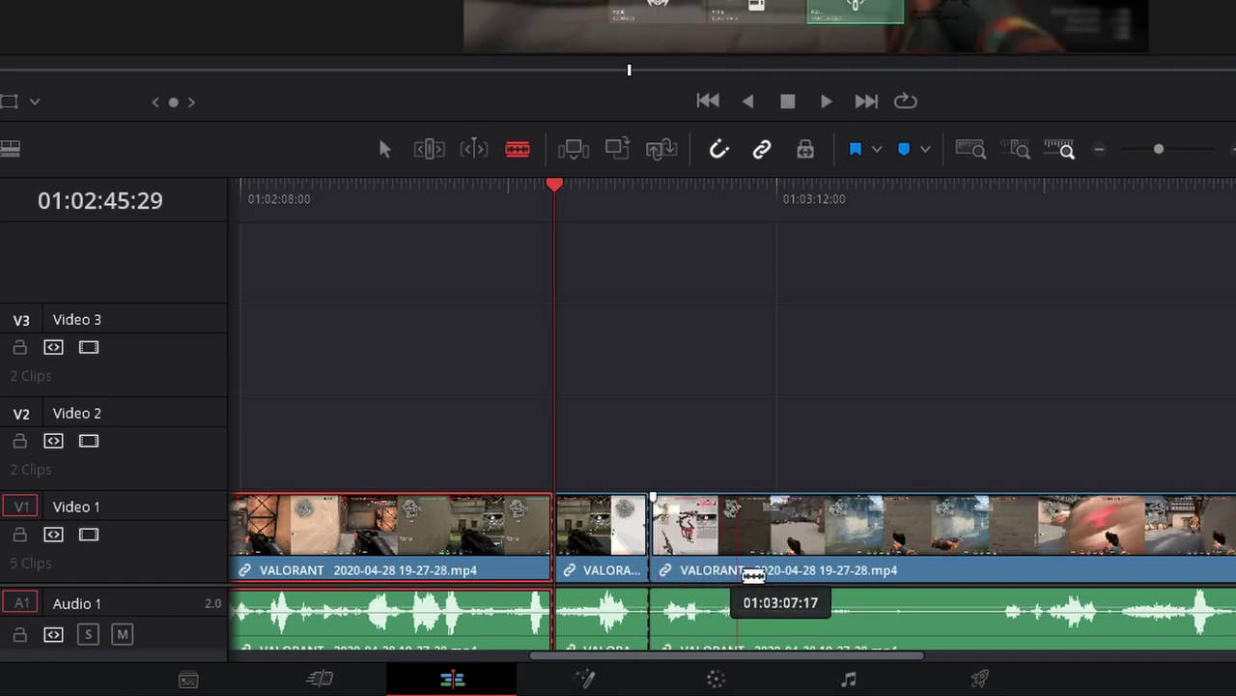
click(822, 531)
click(1026, 532)
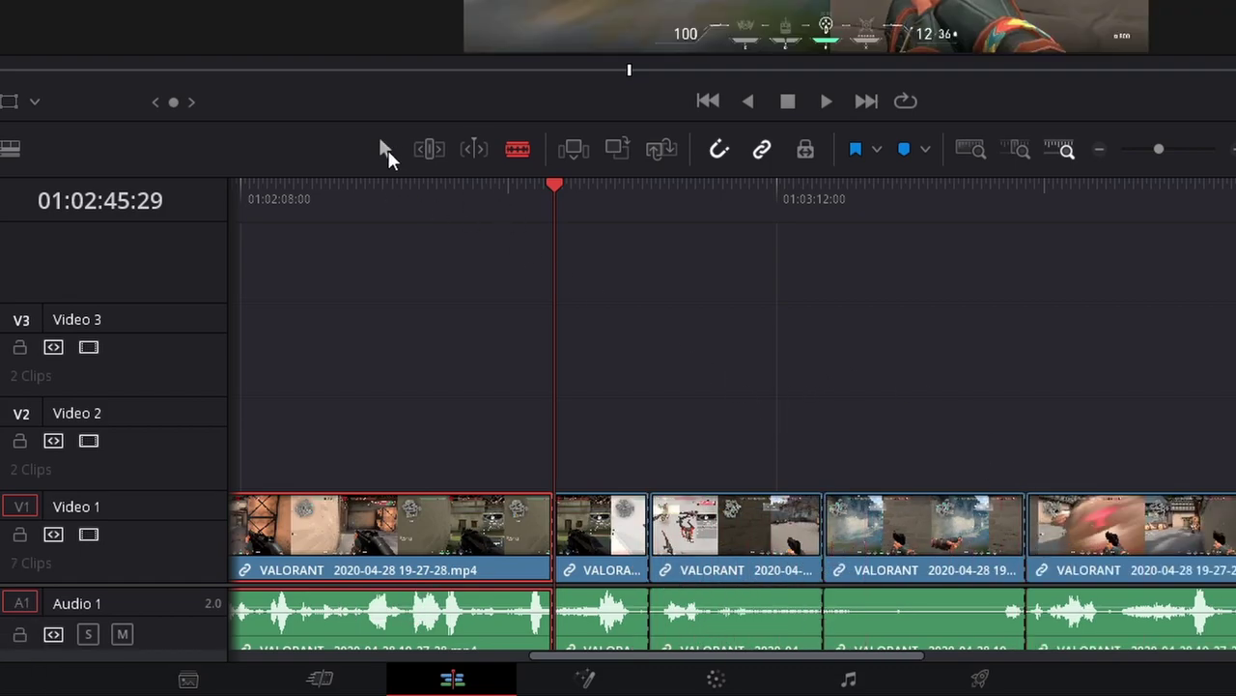
click(385, 150)
click(721, 544)
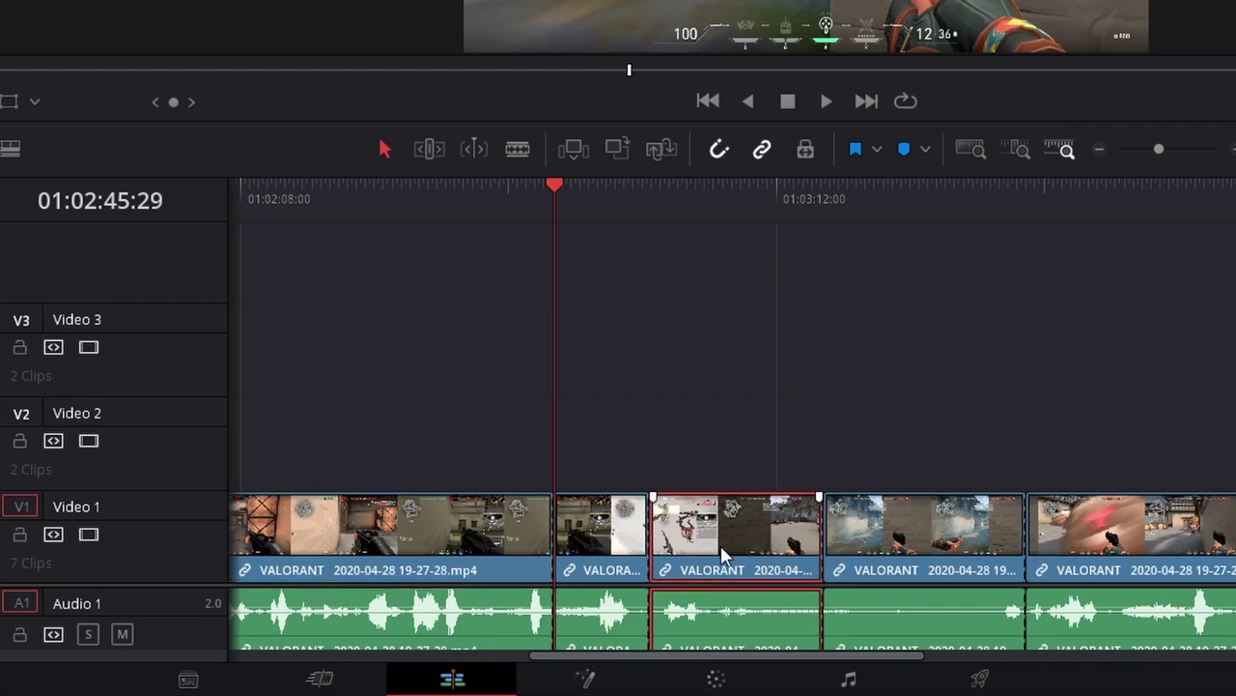
Step: Delete the selected VALORANT piece, undo, then ripple delete it to close the gap
key(Delete)
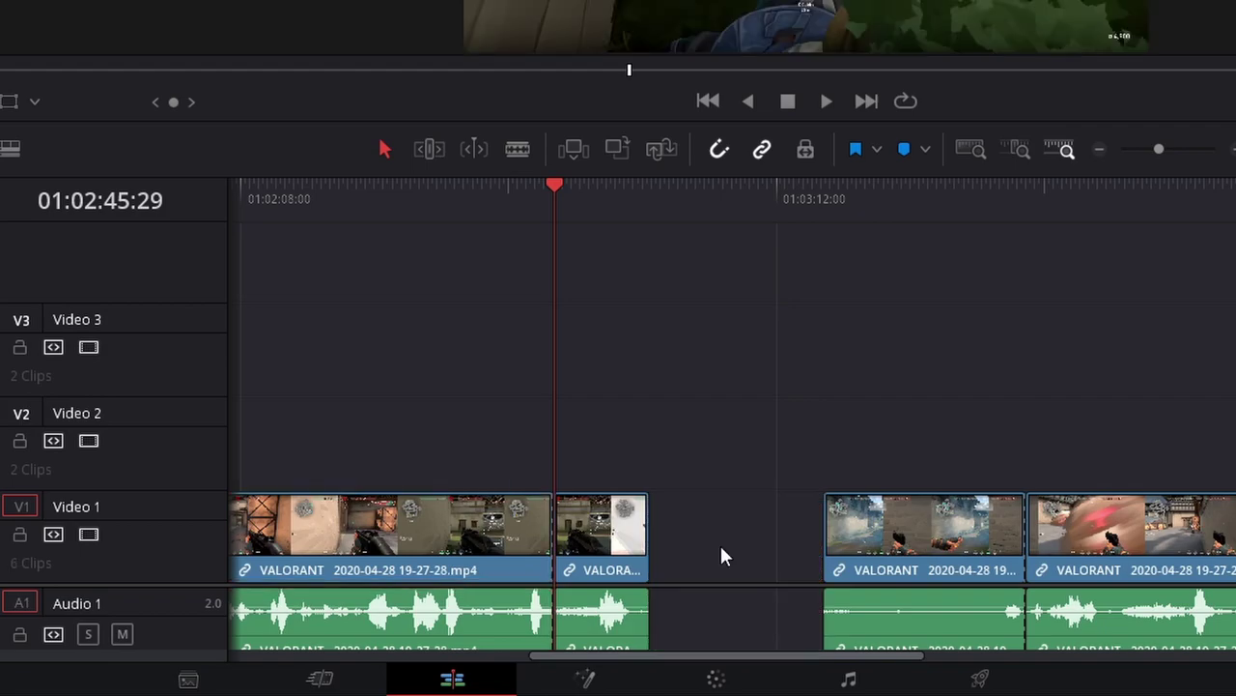
key(ctrl+z)
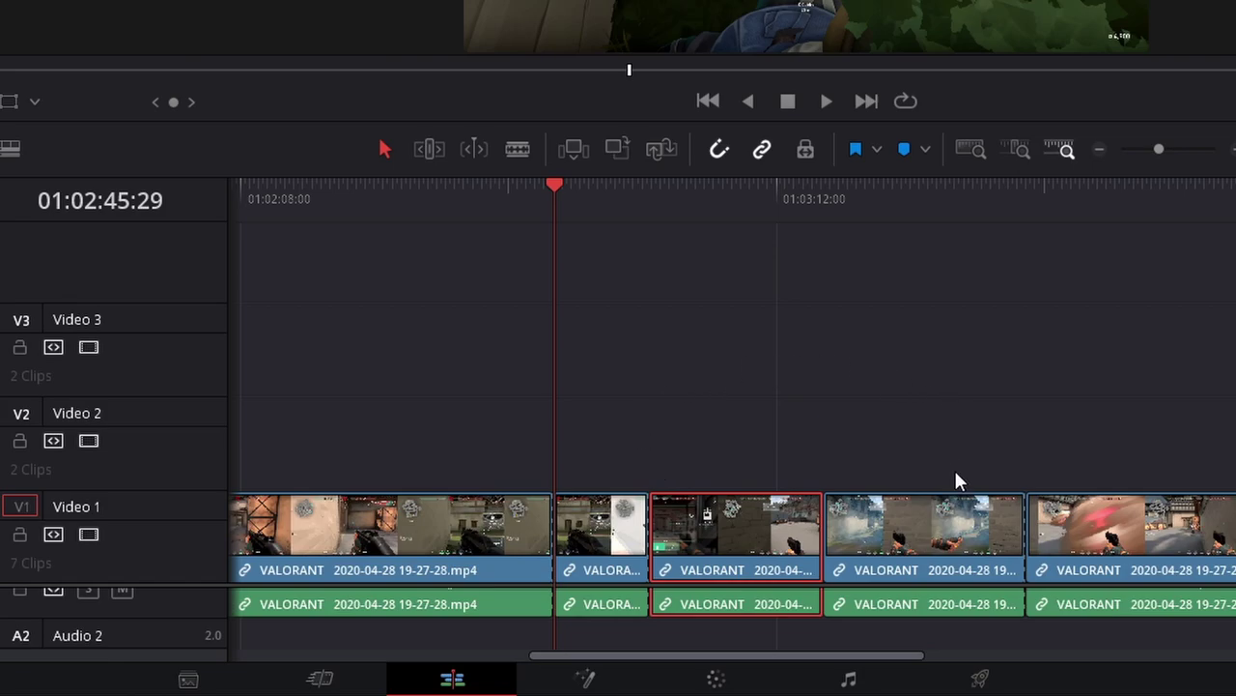
key(Delete)
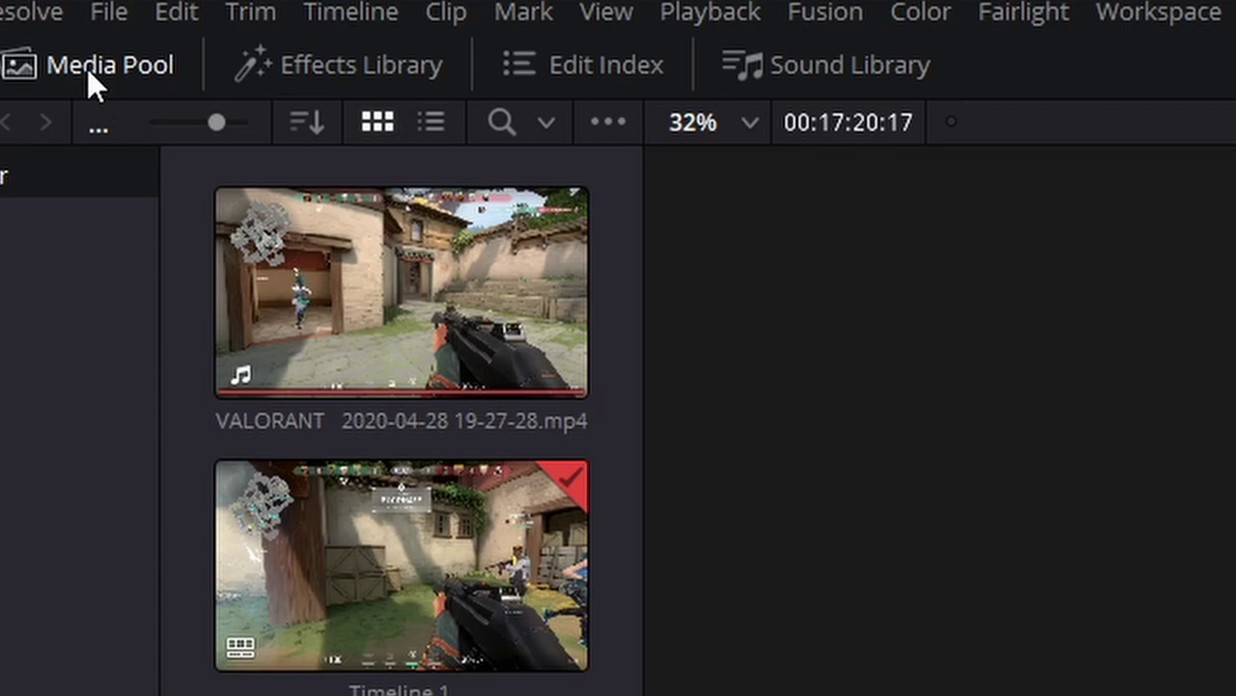
Step: Show the Effects Library and browse the FairlightFX list under Audio FX
click(335, 72)
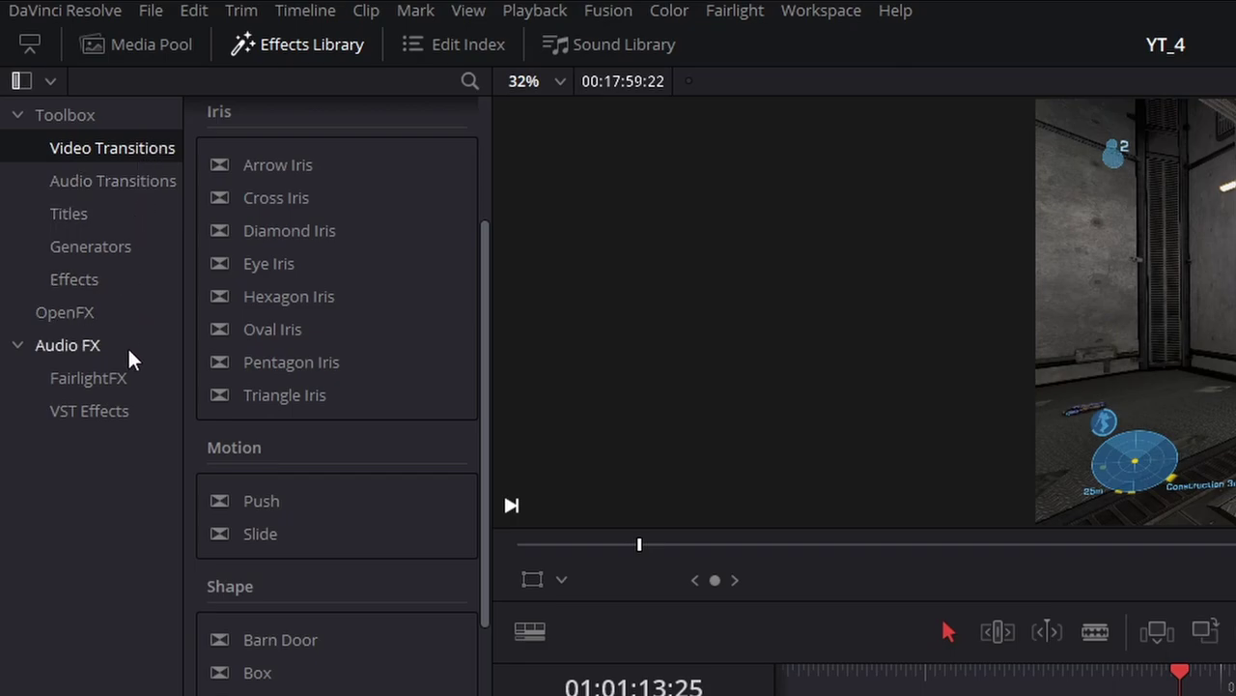
click(88, 378)
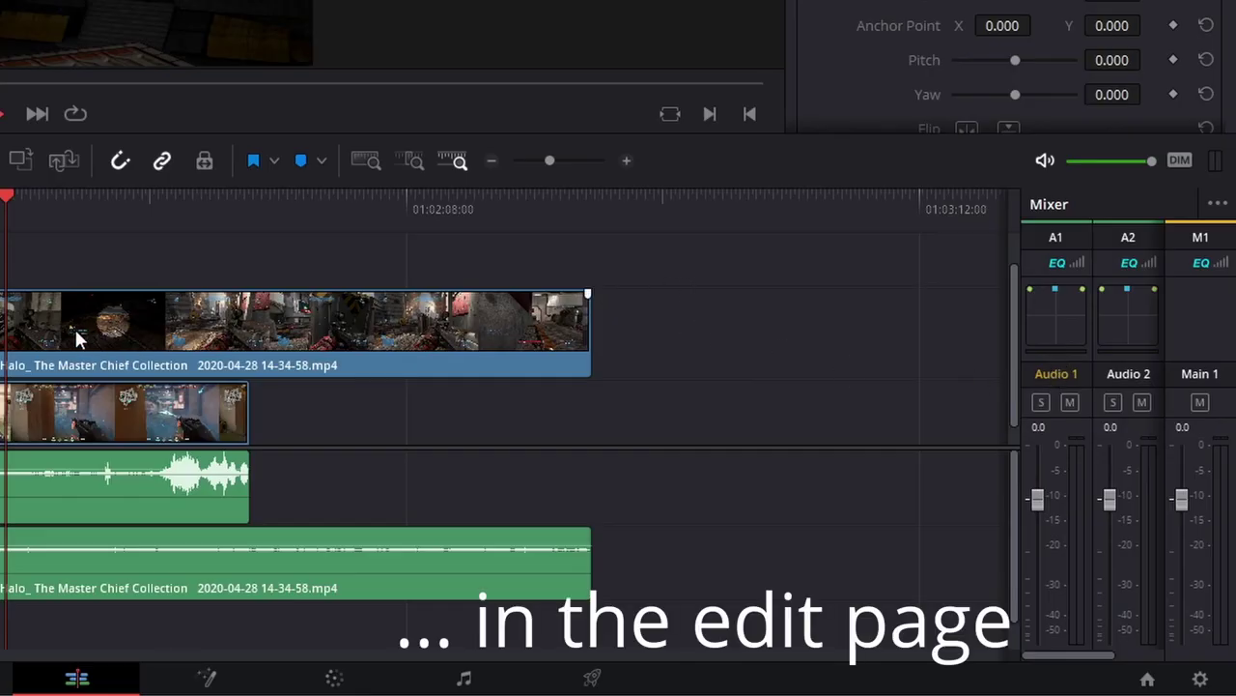
Step: Play the timeline while adjusting the Audio 1 and Audio 2 faders, then view Halo's metadata
key(space)
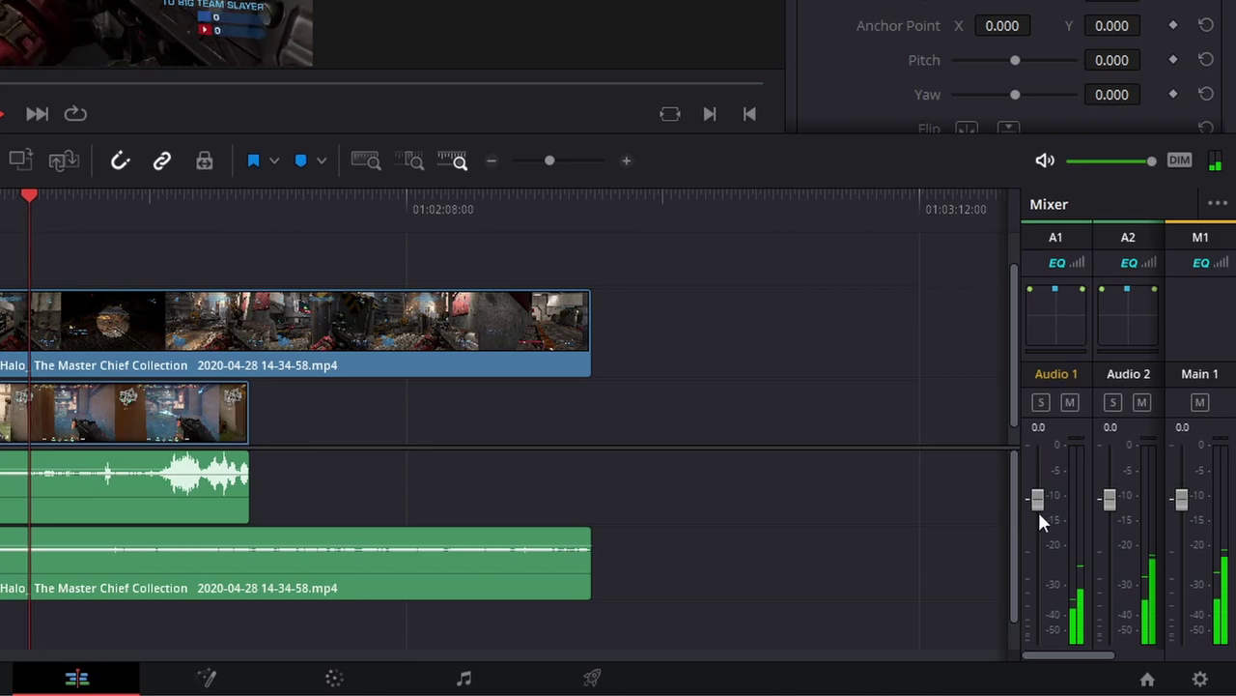
drag(1038, 500, 1038, 526)
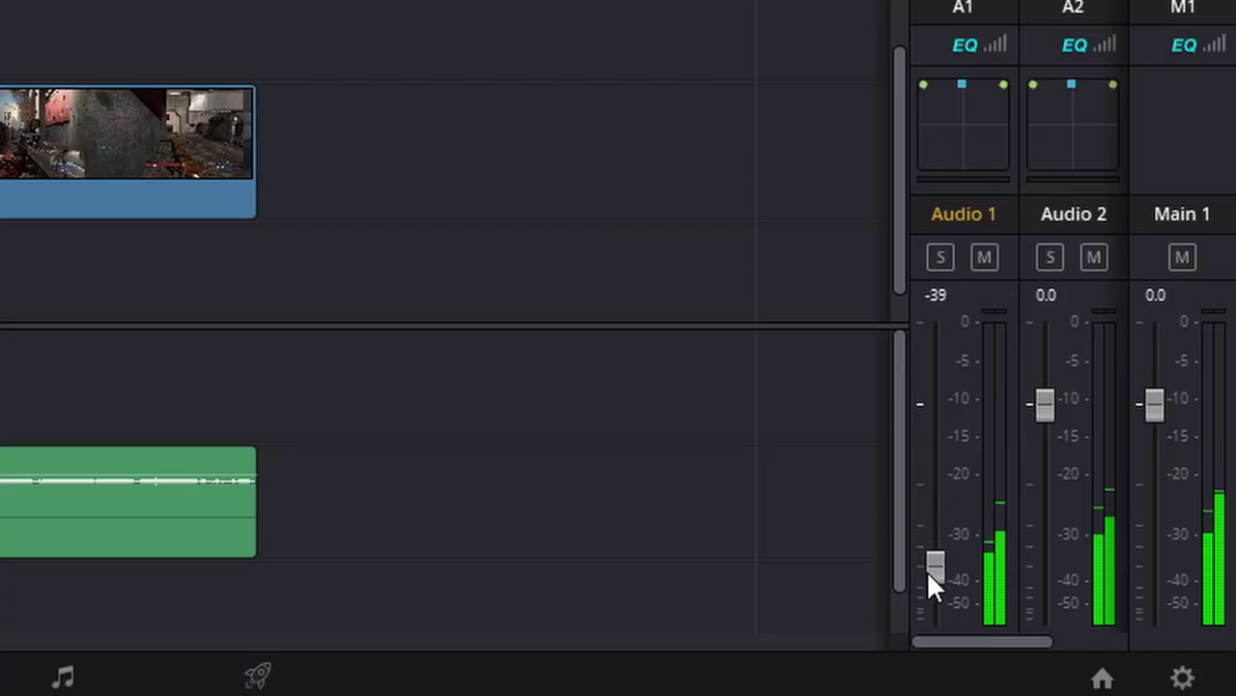
drag(931, 572, 964, 379)
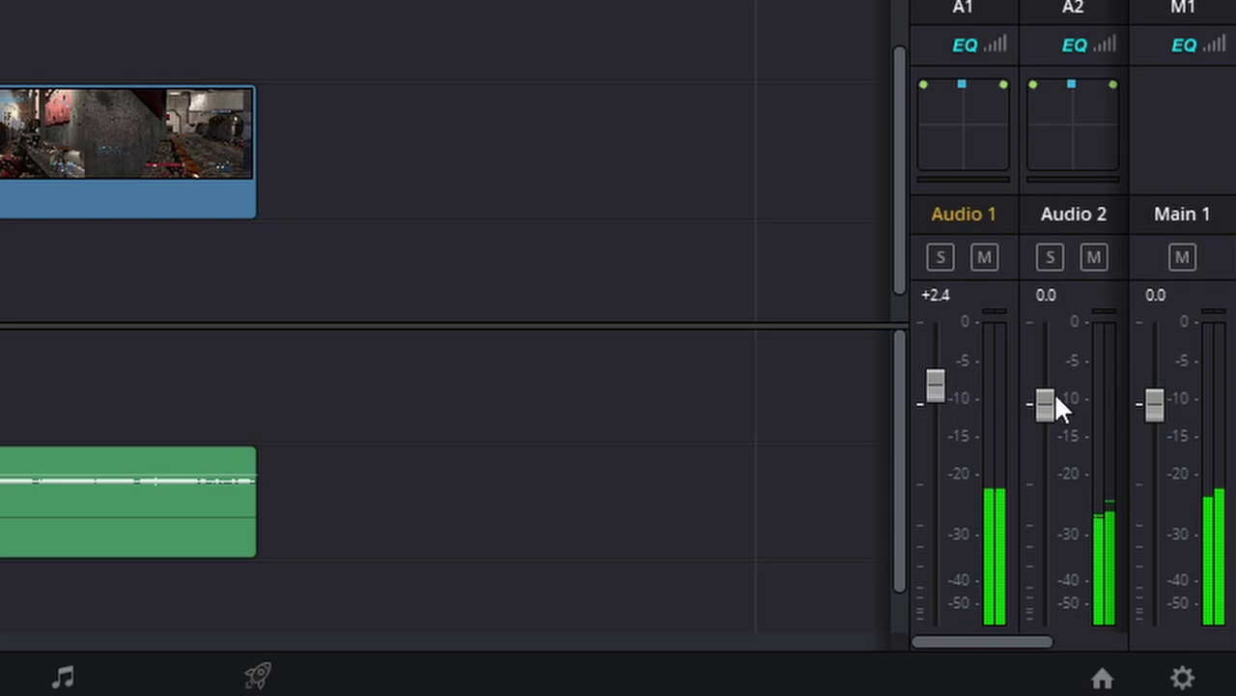
drag(1057, 384, 1058, 372)
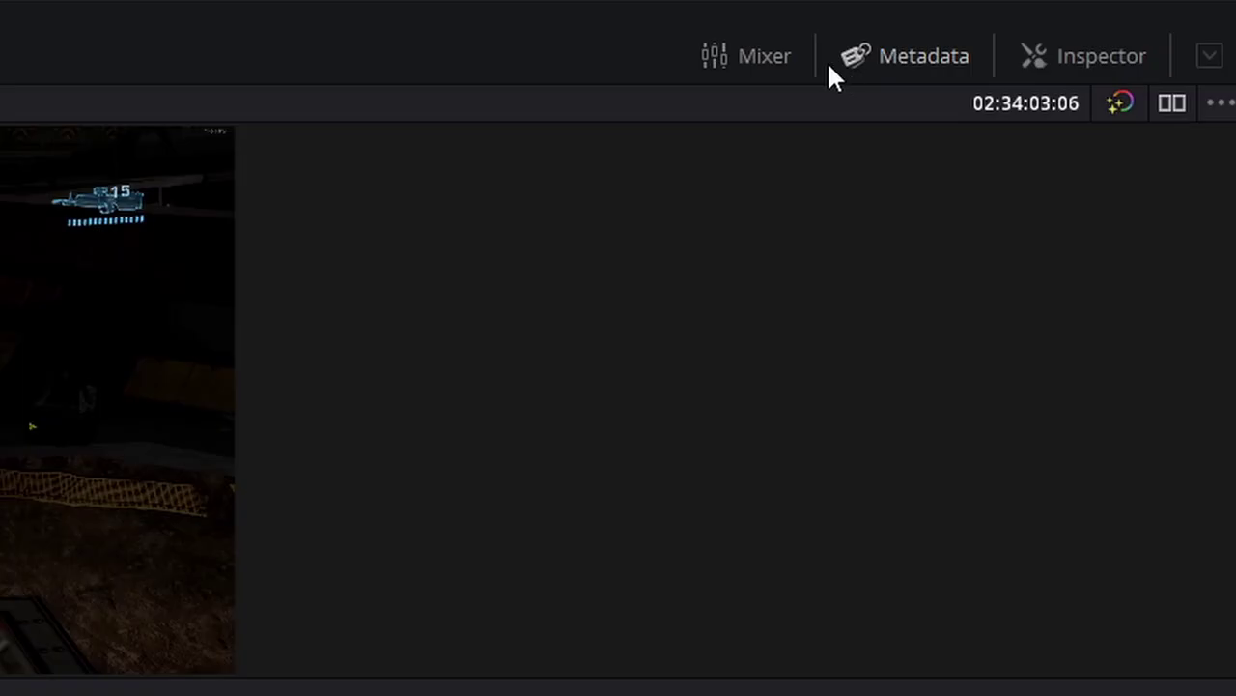
click(890, 67)
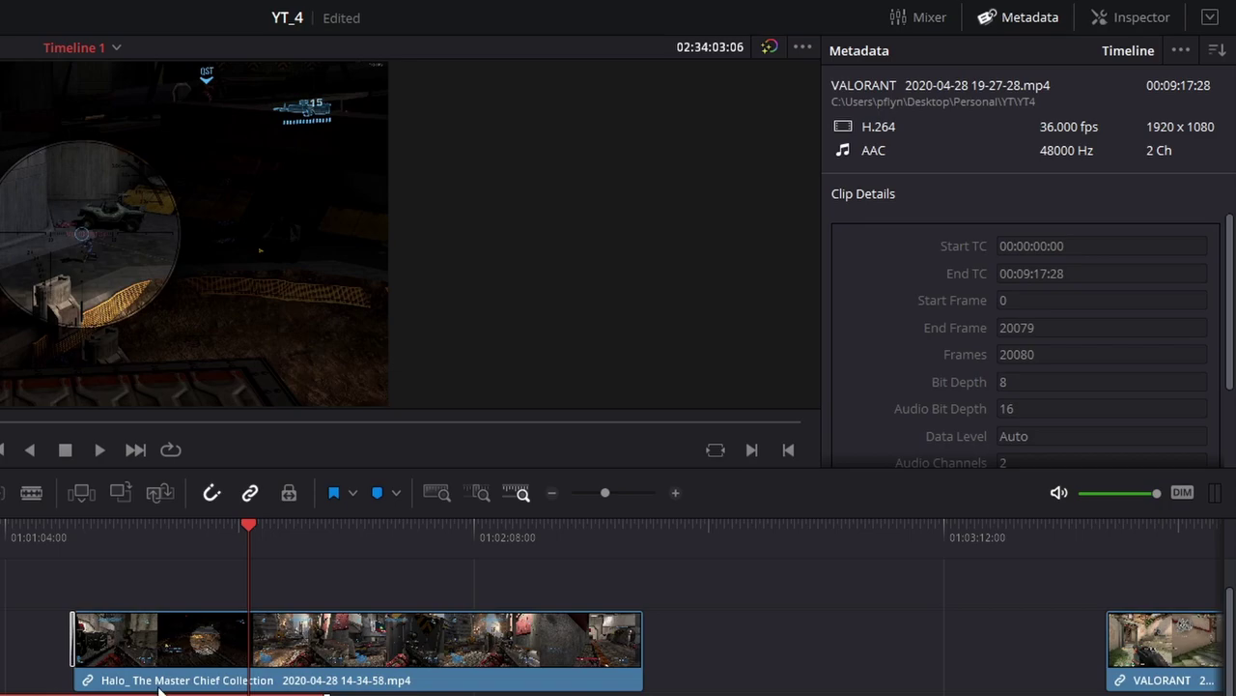
click(163, 675)
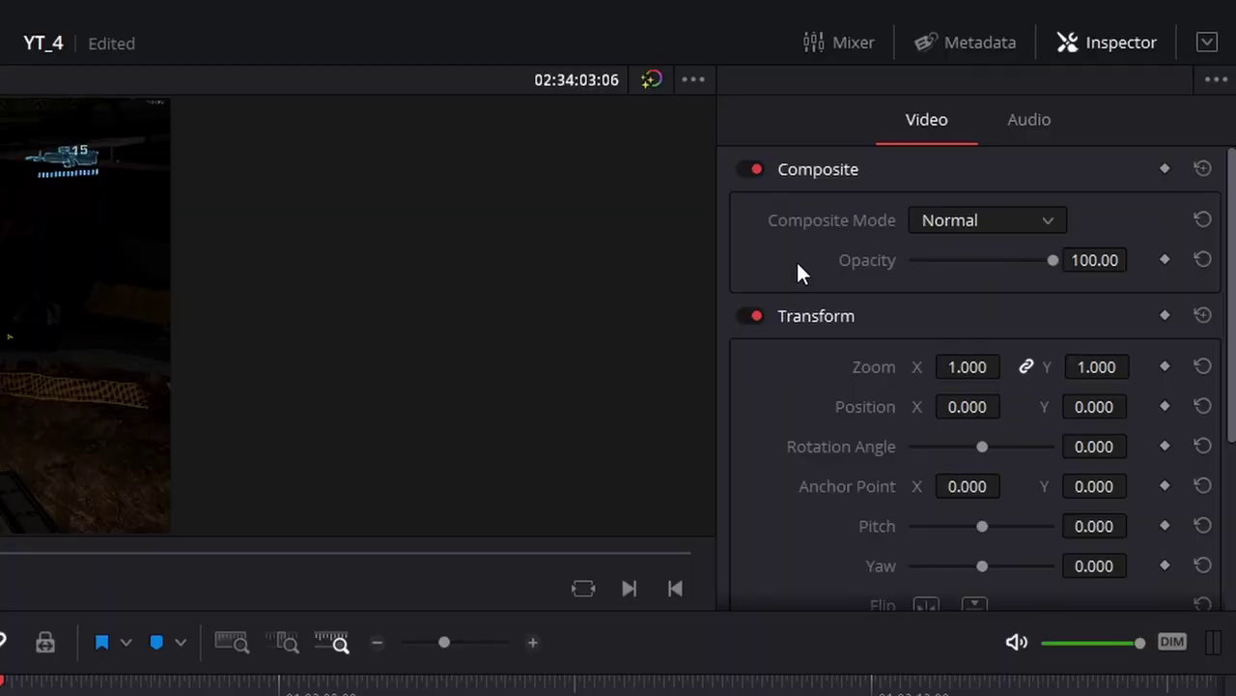
Step: Lower Halo's opacity, set Zoom to 0.850, shift it right, rotate it and tilt its pitch
scroll(796, 270, down, 2)
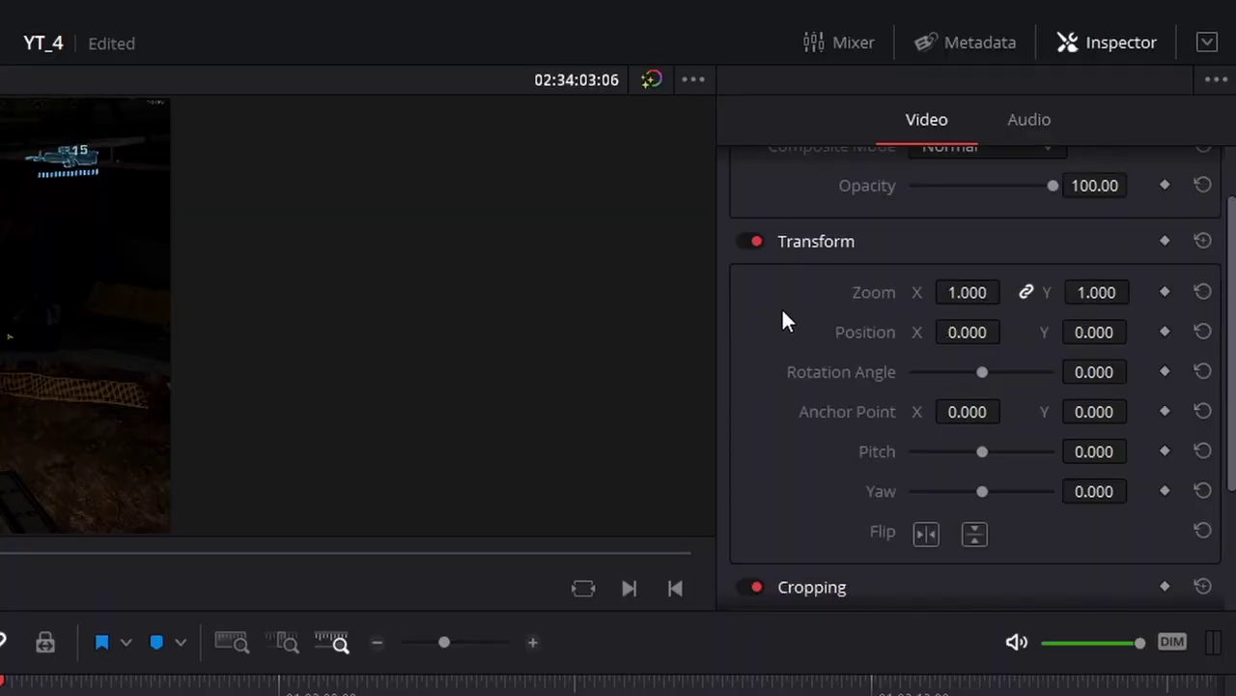
scroll(786, 320, down, 5)
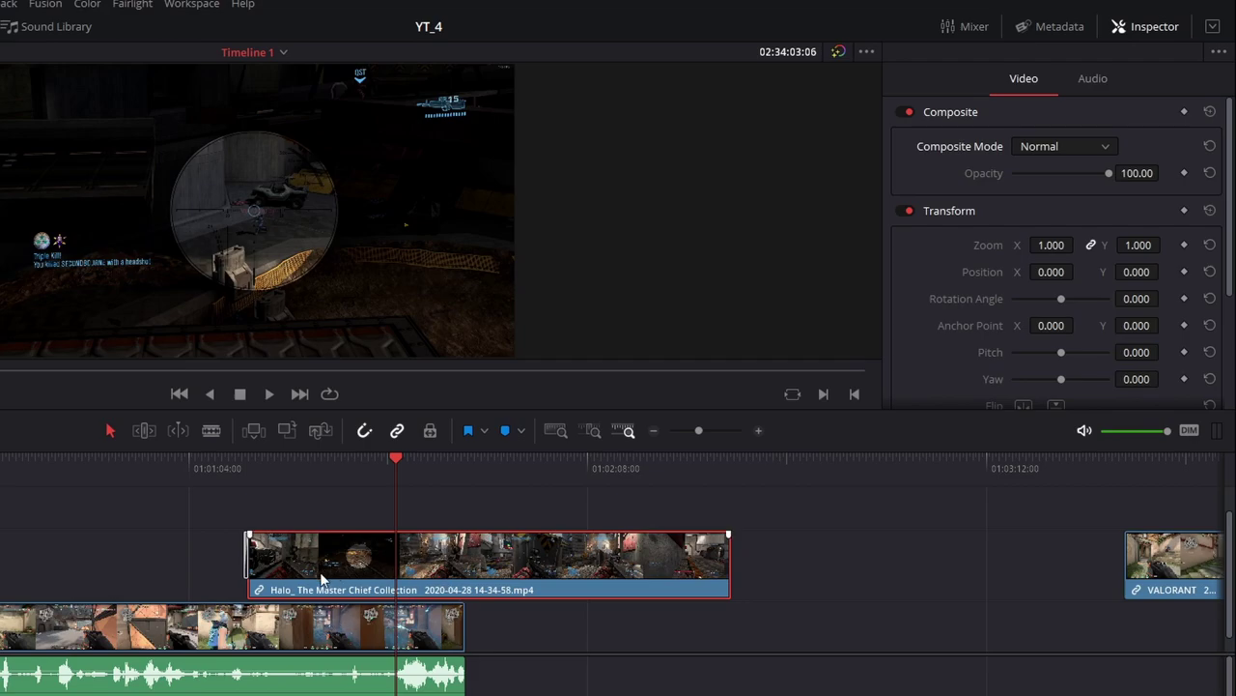
drag(1113, 172, 1087, 178)
scroll(1087, 178, down, 2)
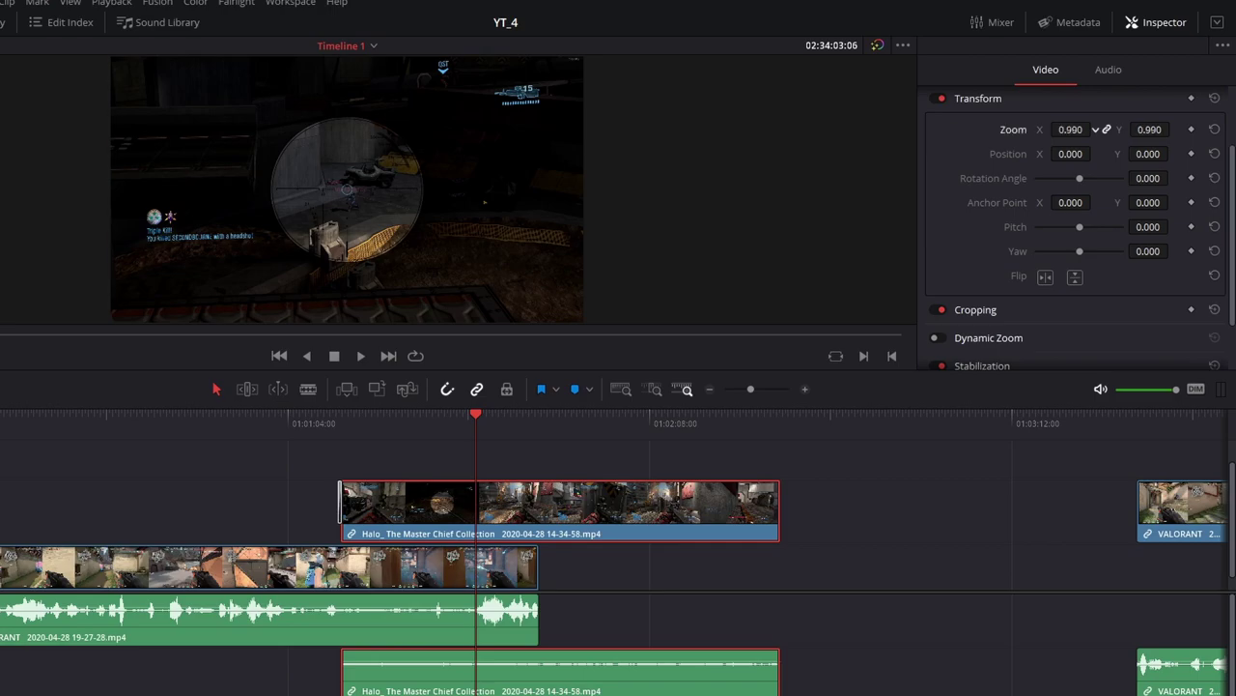
drag(1094, 130, 1080, 162)
drag(1079, 178, 1081, 177)
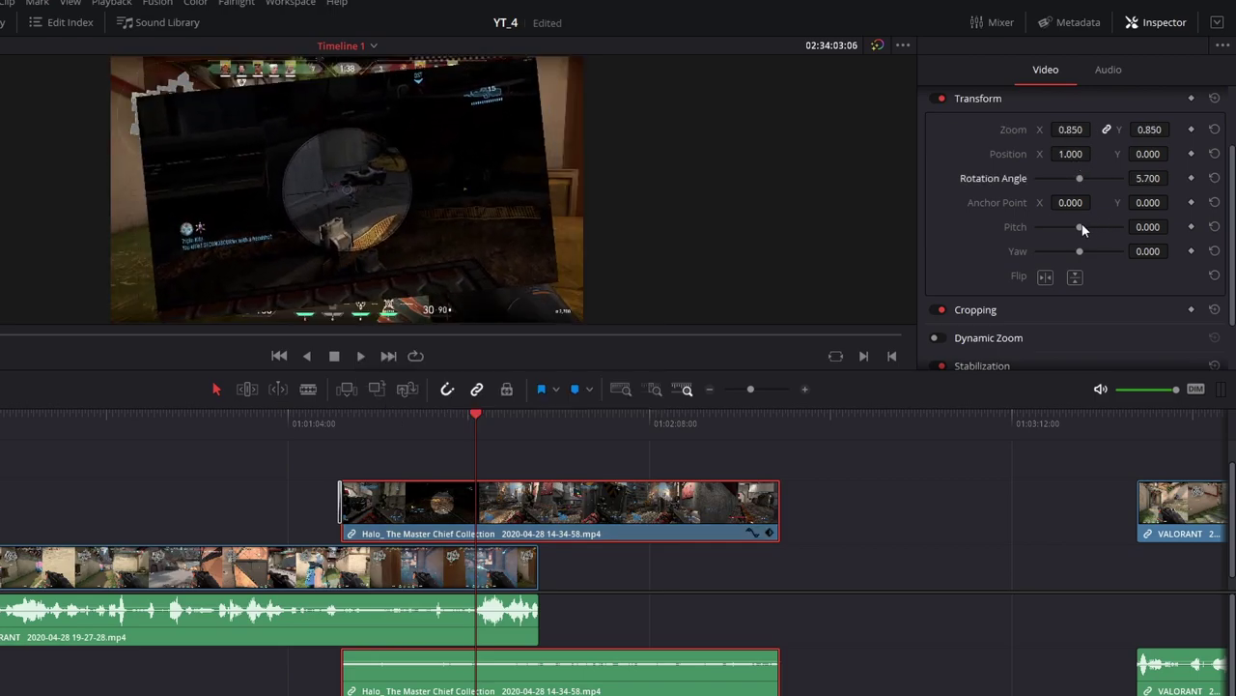
mouse_move(1080, 227)
mouse_down()
mouse_move(1091, 226)
mouse_move(1074, 228)
mouse_up()
Step: Try horizontal and vertical flips on the Halo picture, then turn both back off
click(1043, 278)
click(1044, 278)
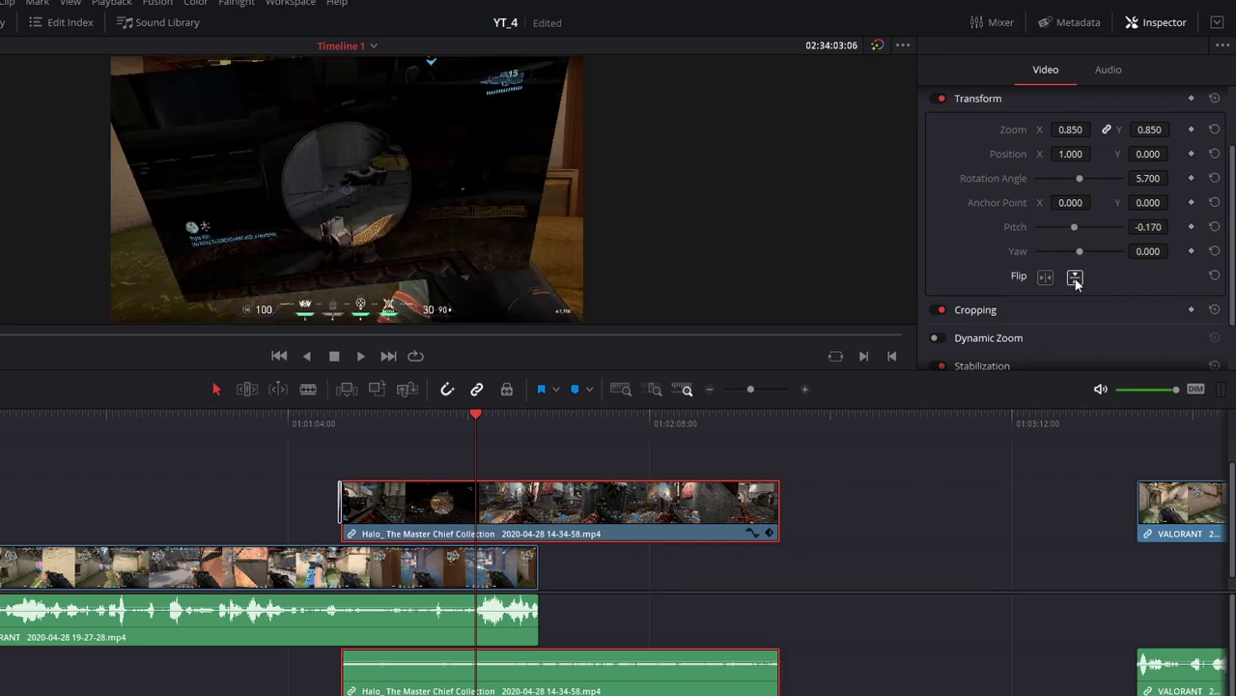
click(1075, 278)
click(1075, 279)
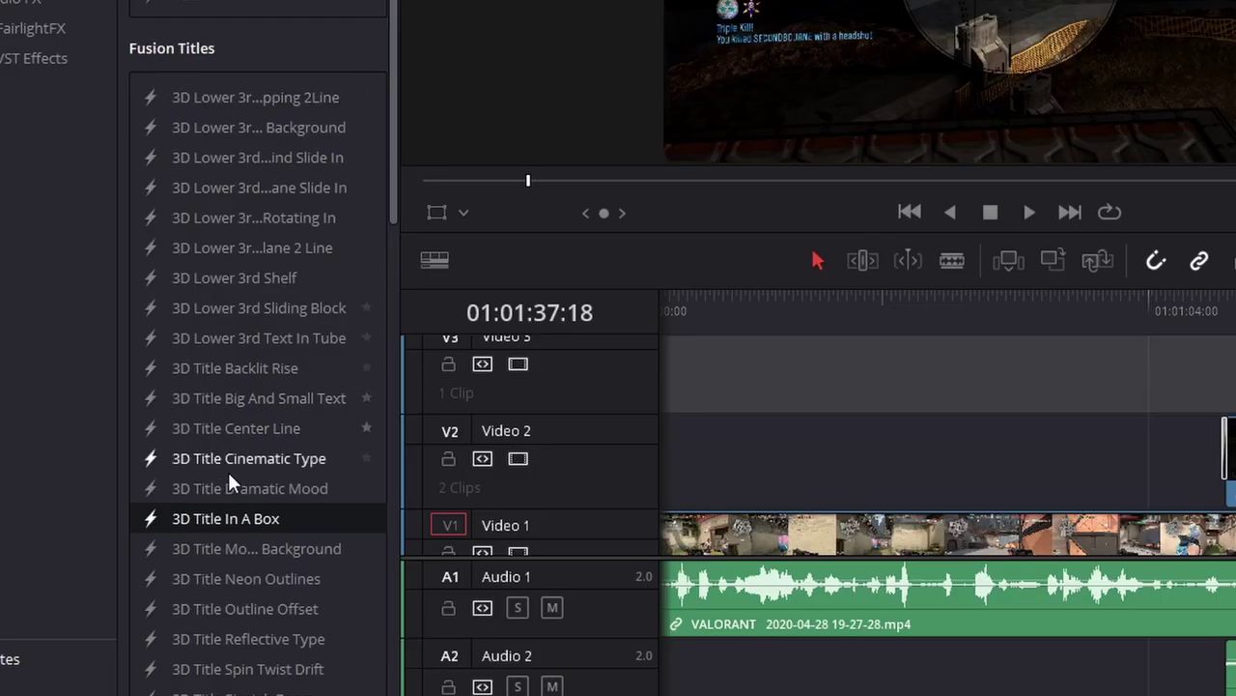
Step: Place a 3D Title In A Box on V3 and change its main text to 'Hi youtube'
drag(190, 532, 883, 392)
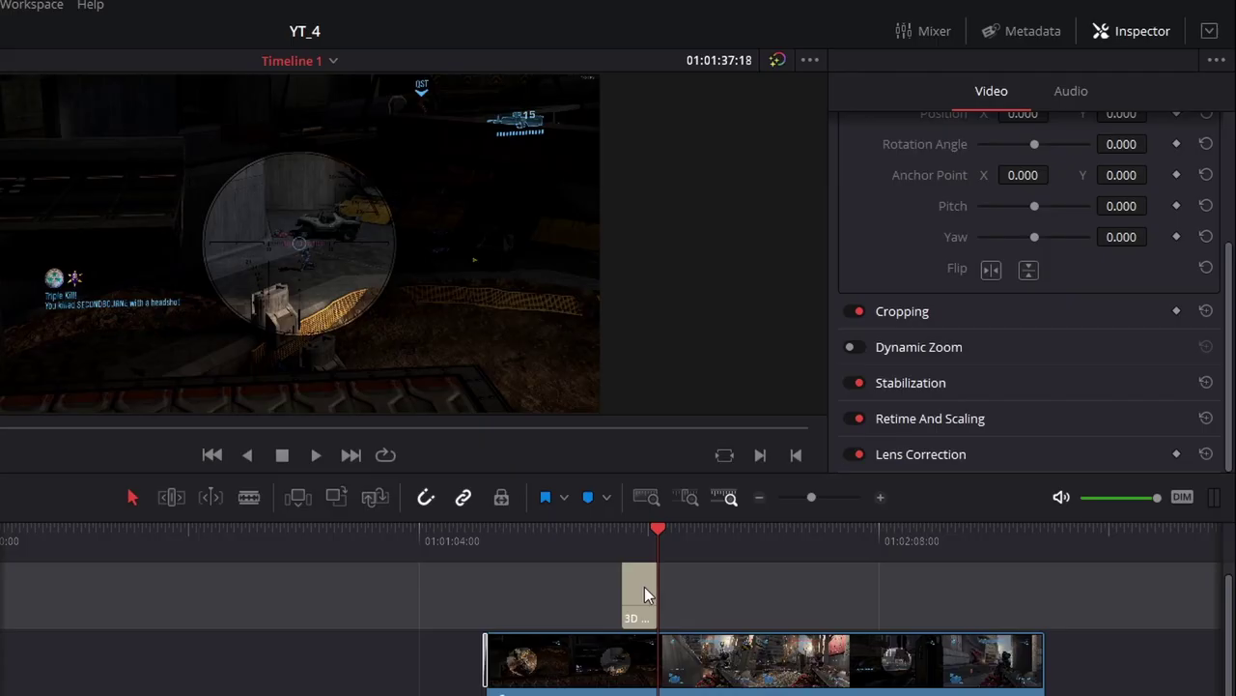
click(726, 363)
scroll(730, 376, up, 2)
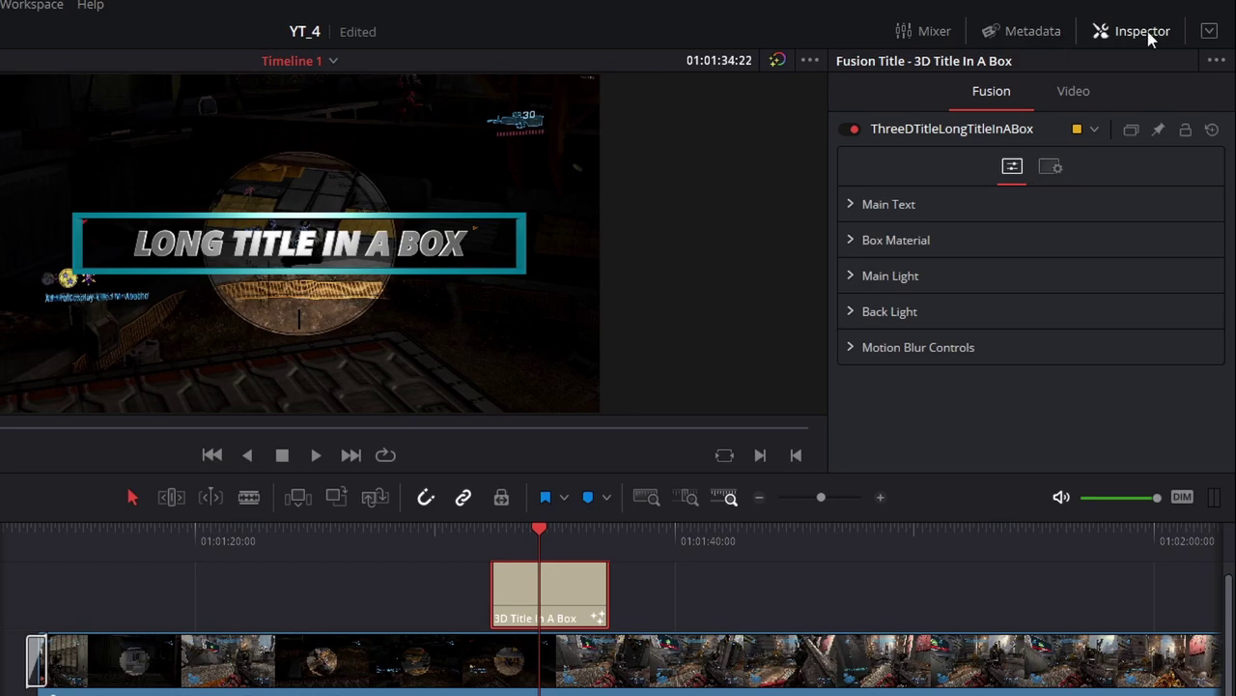
click(851, 207)
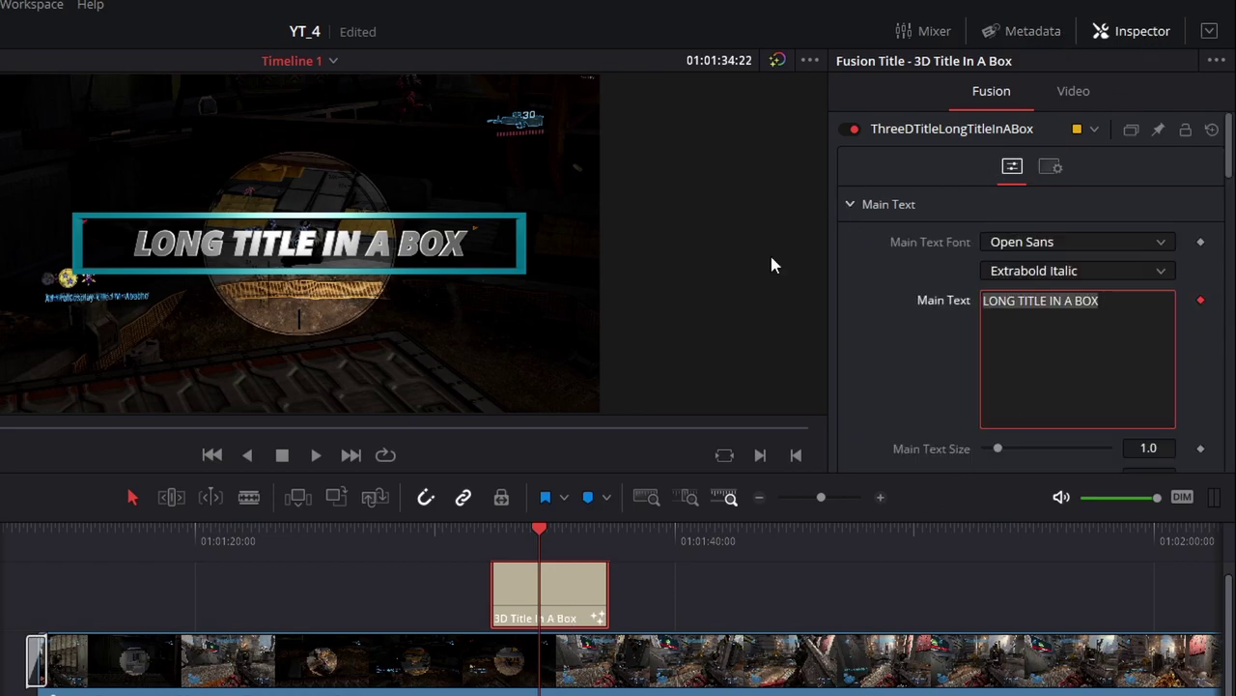
text(Hi youtube)
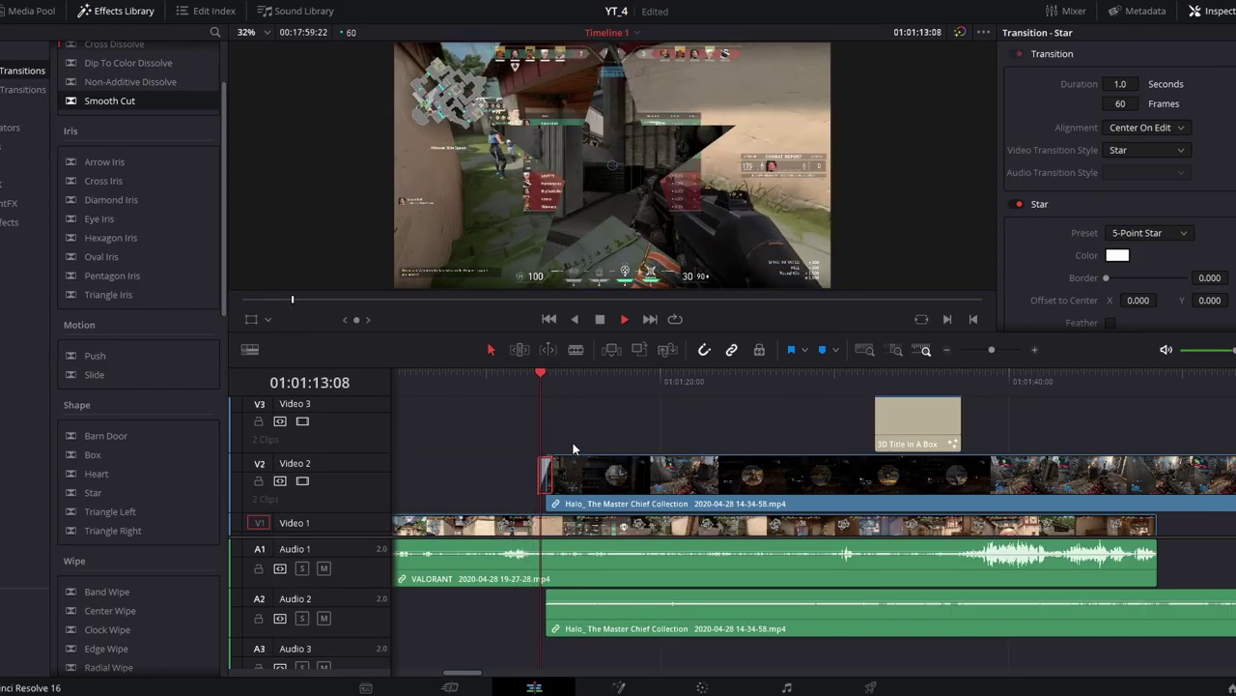
Step: Preview the Star transition into Halo and scrub back to 01:01:13:08
key(space)
scroll(540, 411, up, 5)
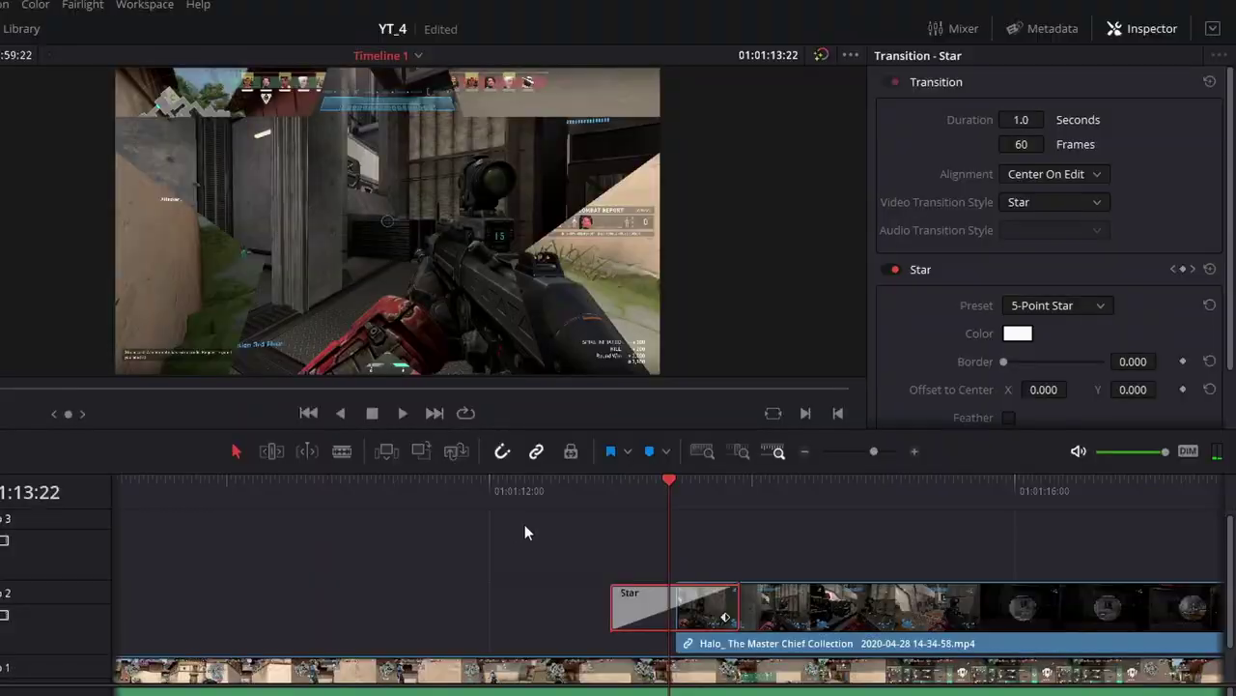
drag(847, 381, 828, 374)
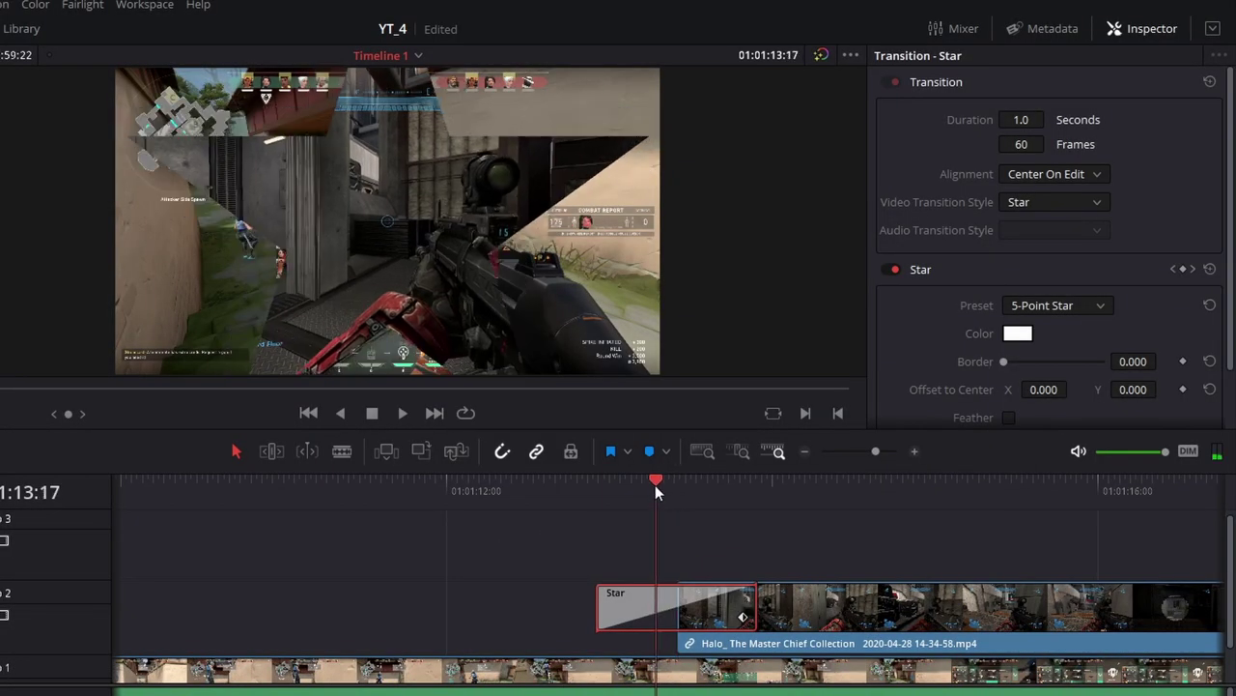
drag(654, 485, 630, 496)
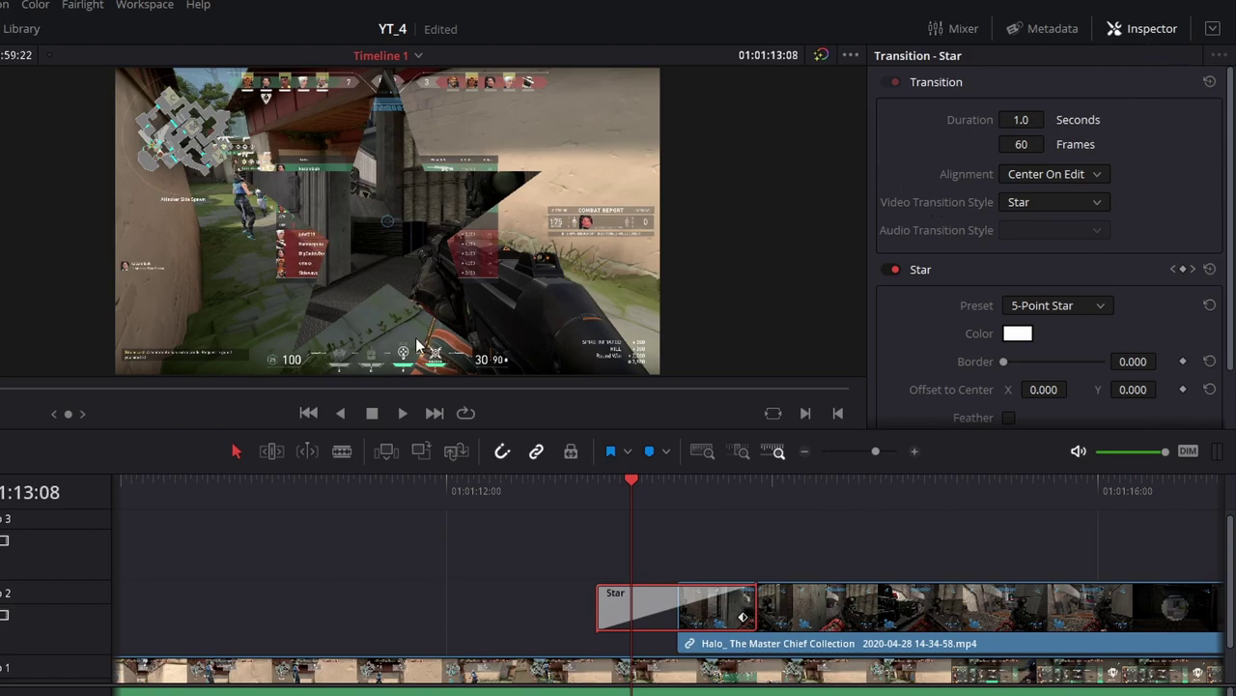
Step: Set the Star transition preset to 4-Point Star in green and play it back
click(1099, 305)
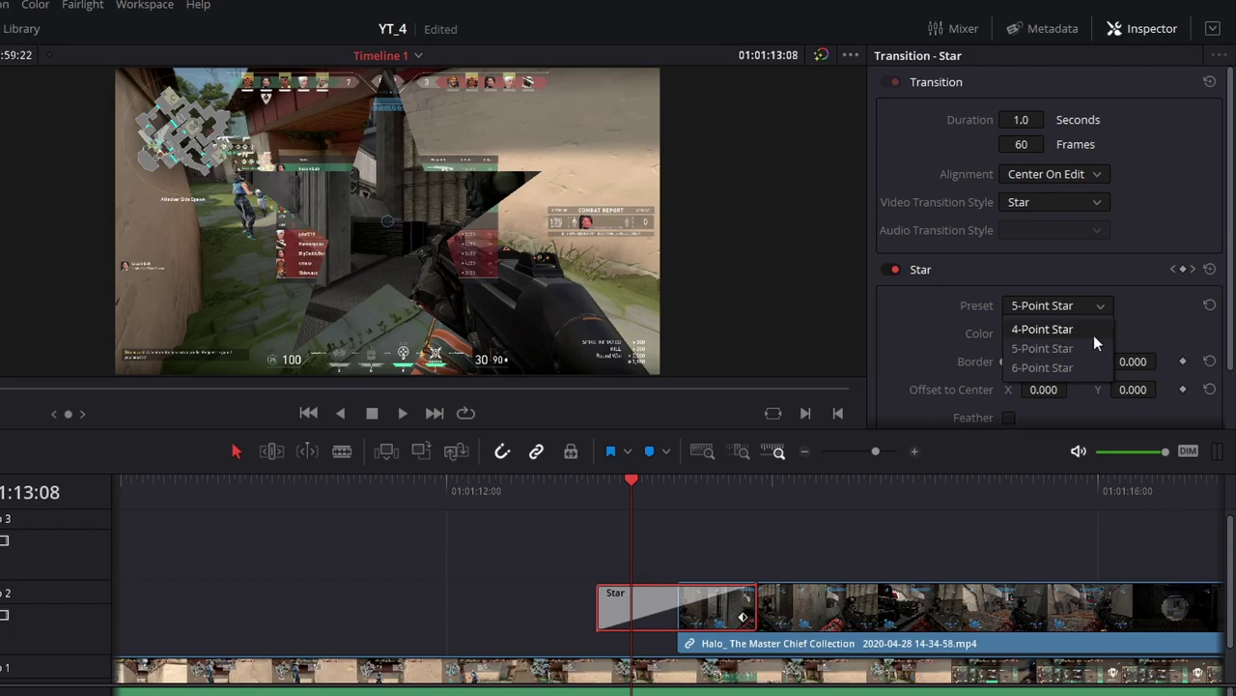
click(1071, 359)
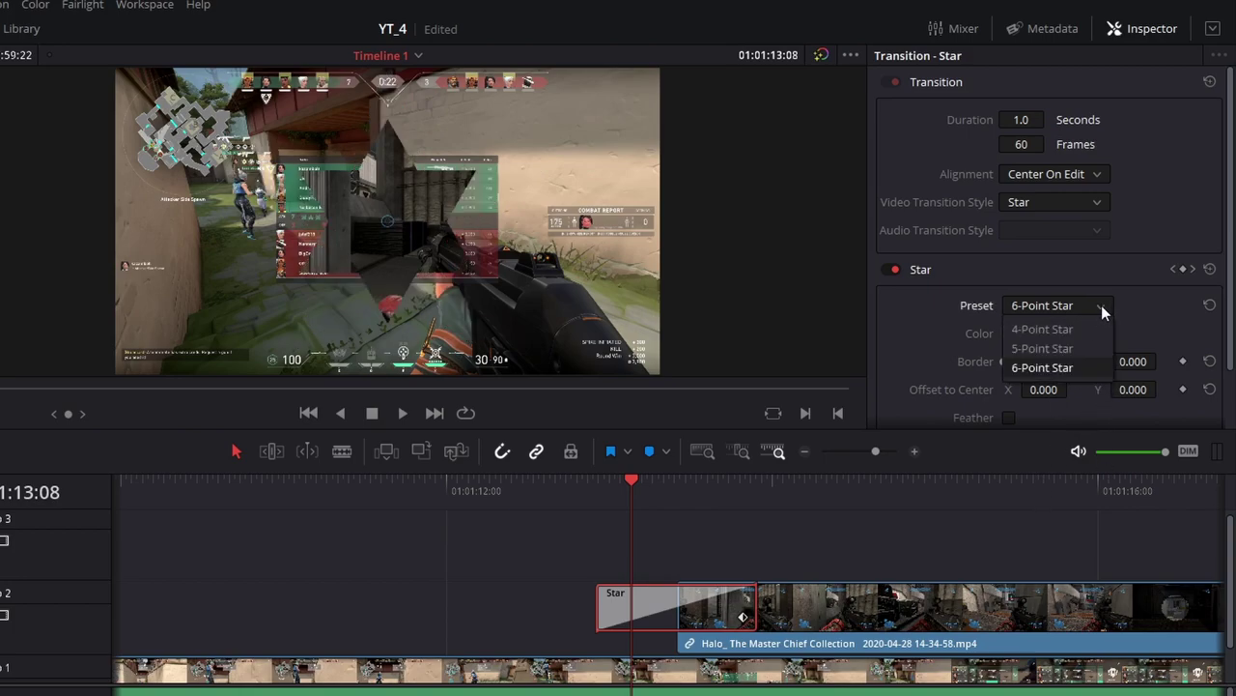
click(1079, 326)
click(1019, 334)
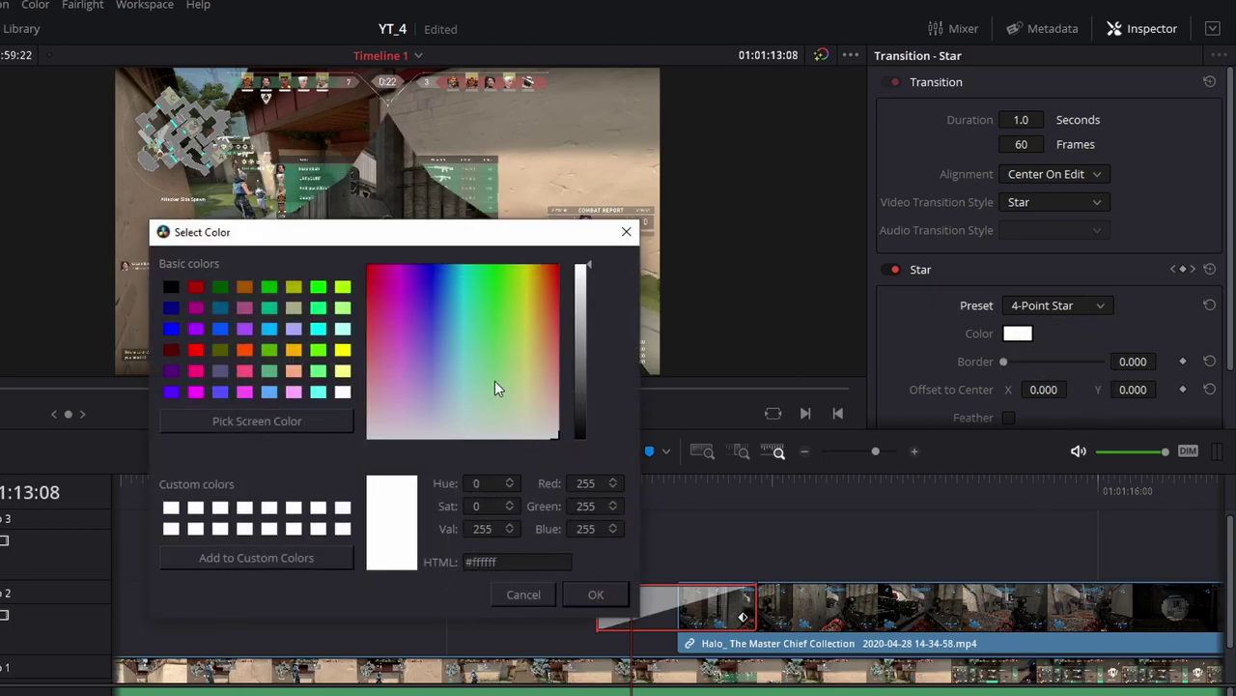
click(477, 296)
click(596, 598)
key(space)
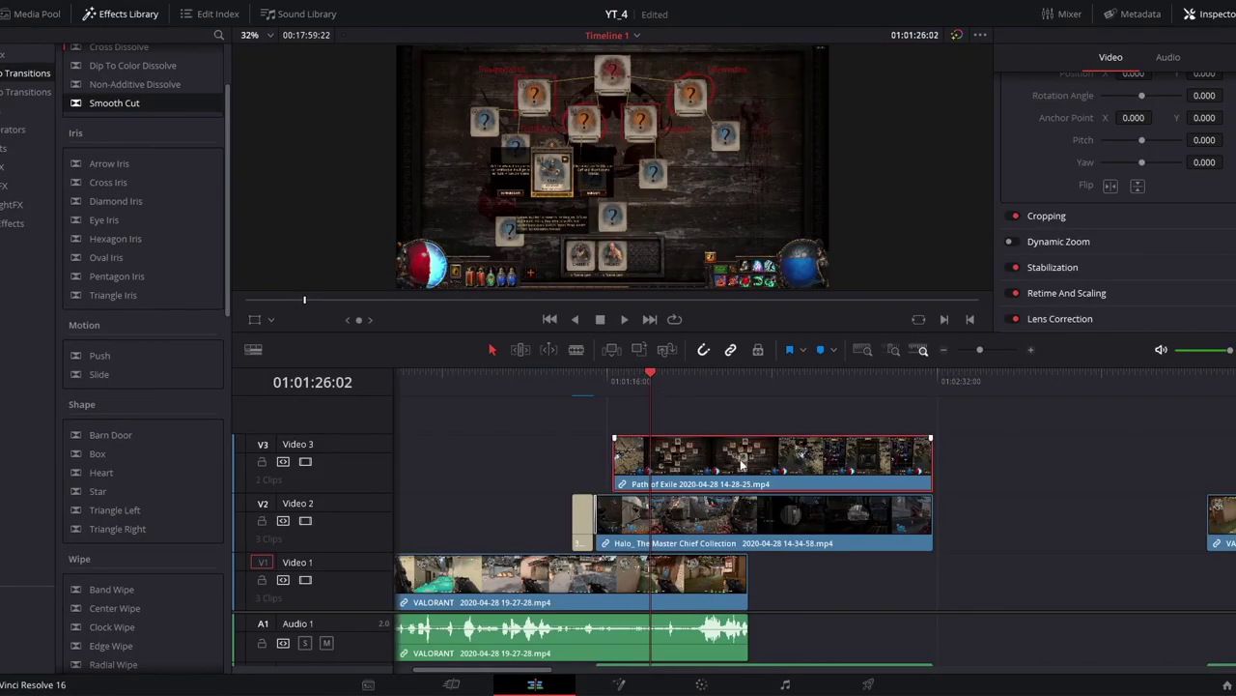
Step: Select the Valorant clip on V1, then move the selection to the Halo clip on V2
scroll(1111, 193, up, 5)
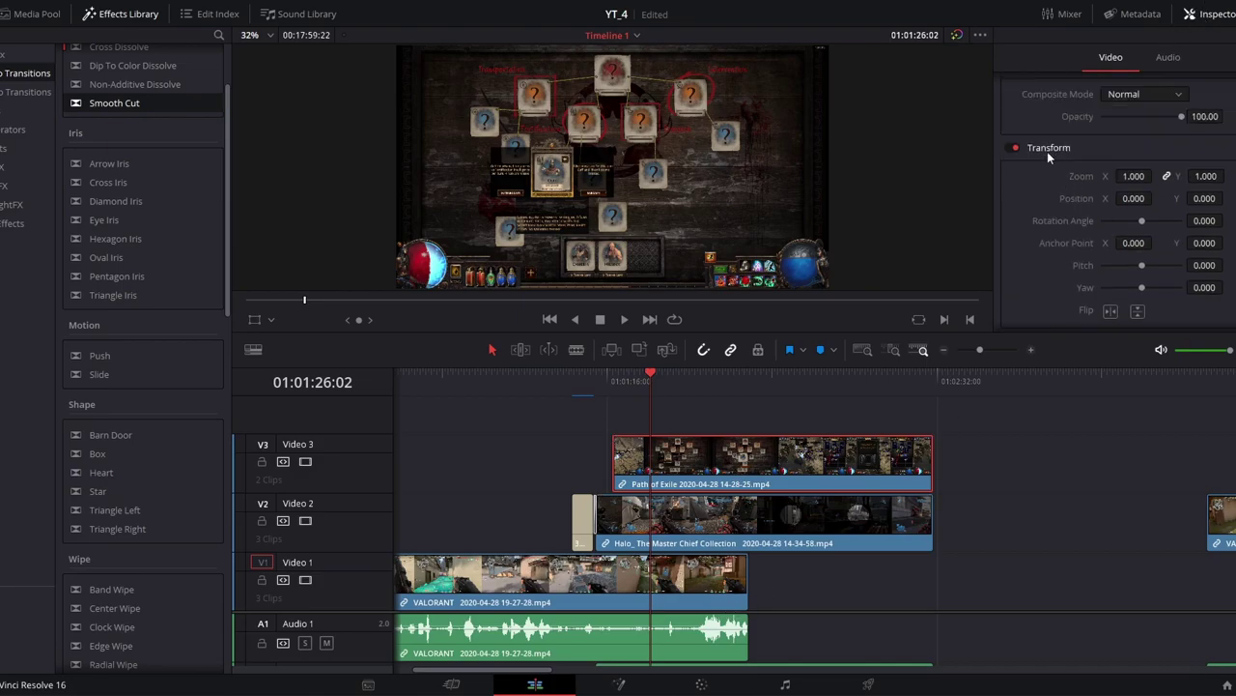
drag(1136, 197, 1082, 217)
click(712, 583)
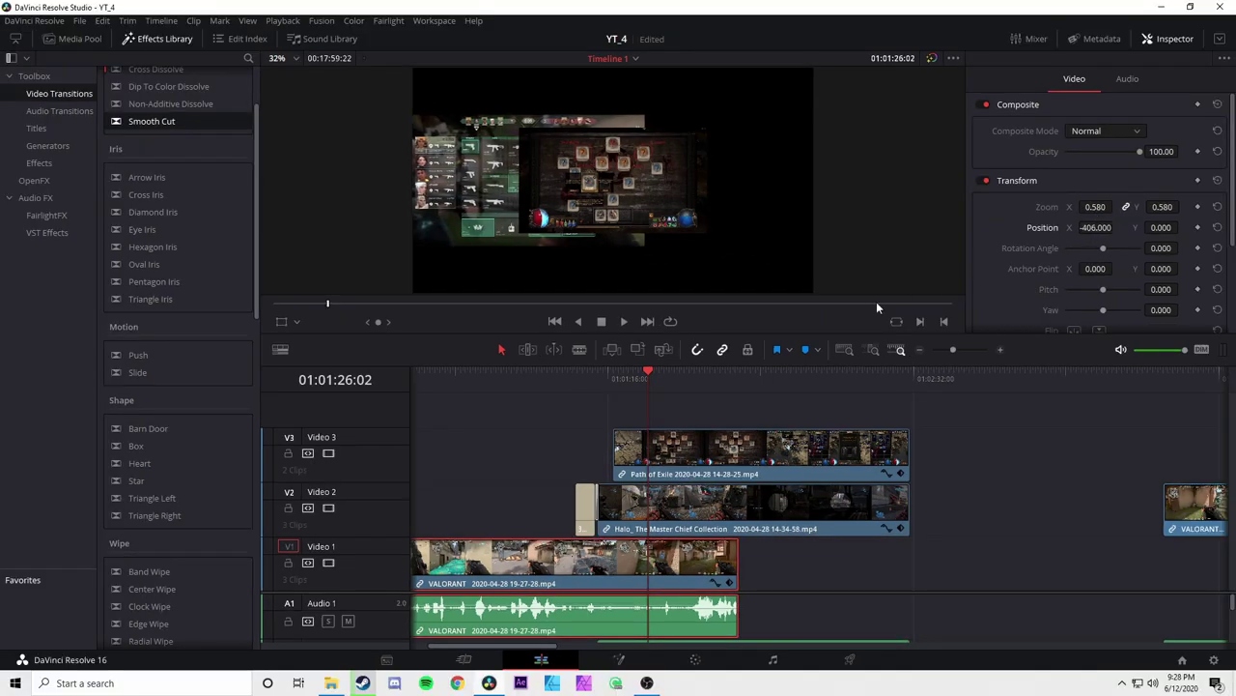
key(shift+v)
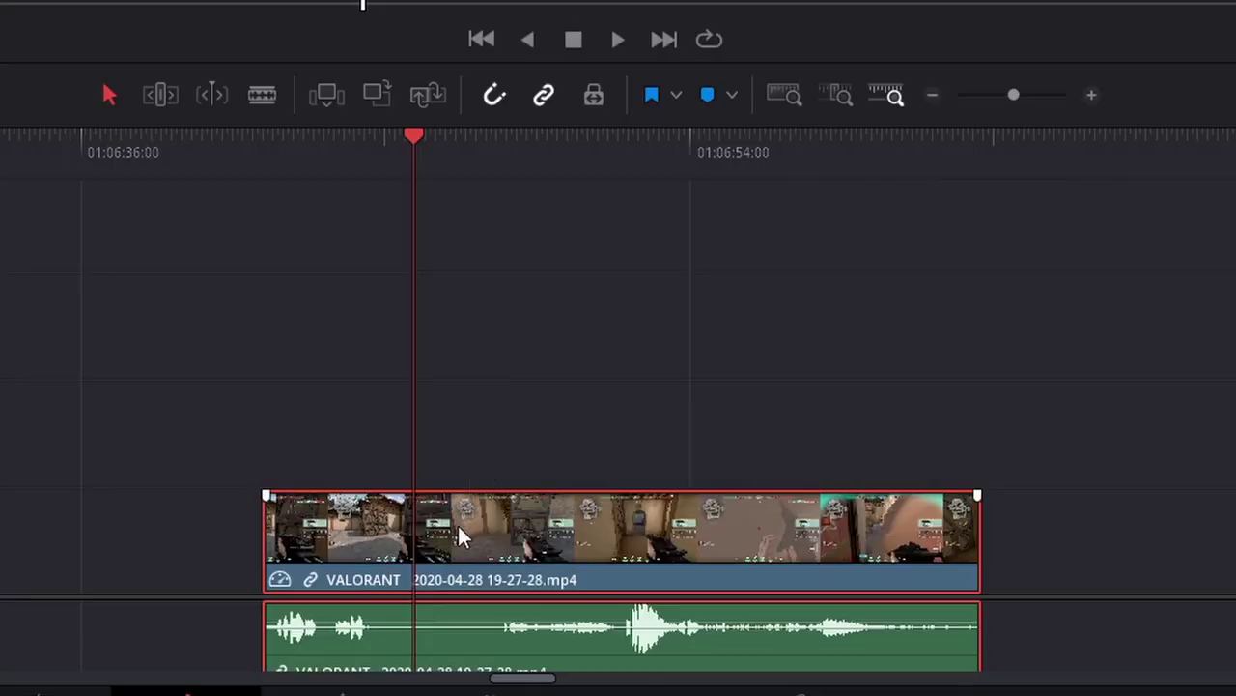
Step: Show the Retime Speed curve under the Valorant clip
right_click(456, 523)
click(577, 133)
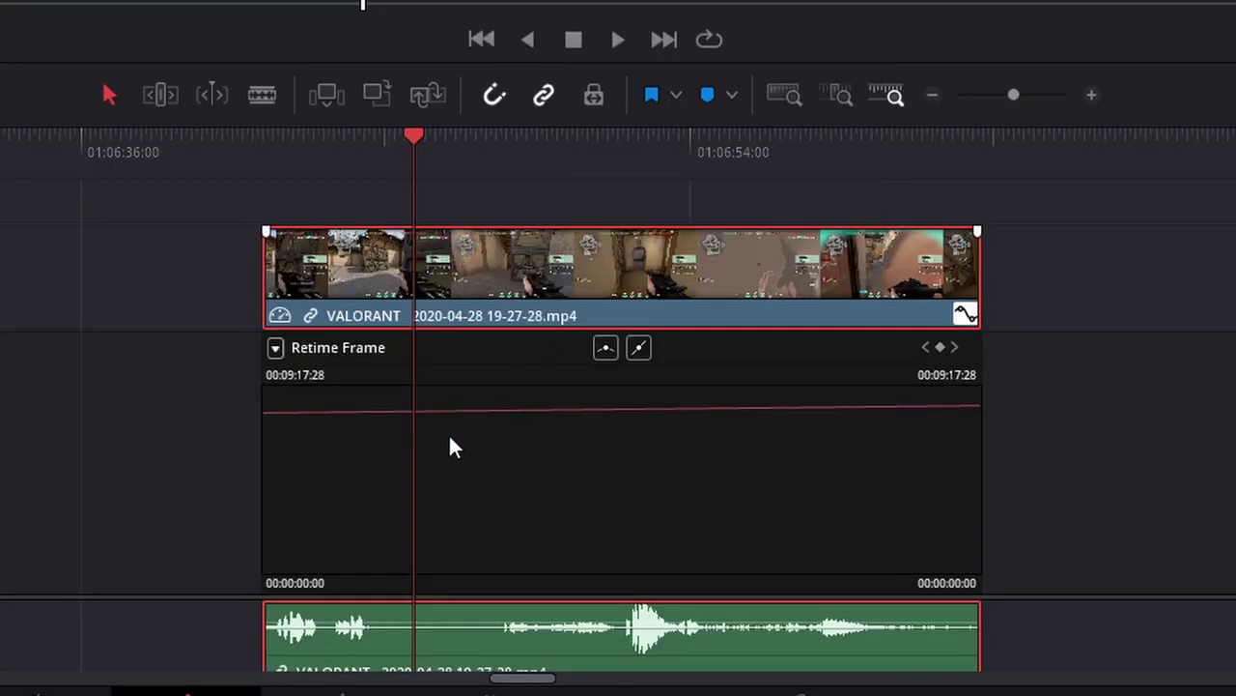
click(275, 348)
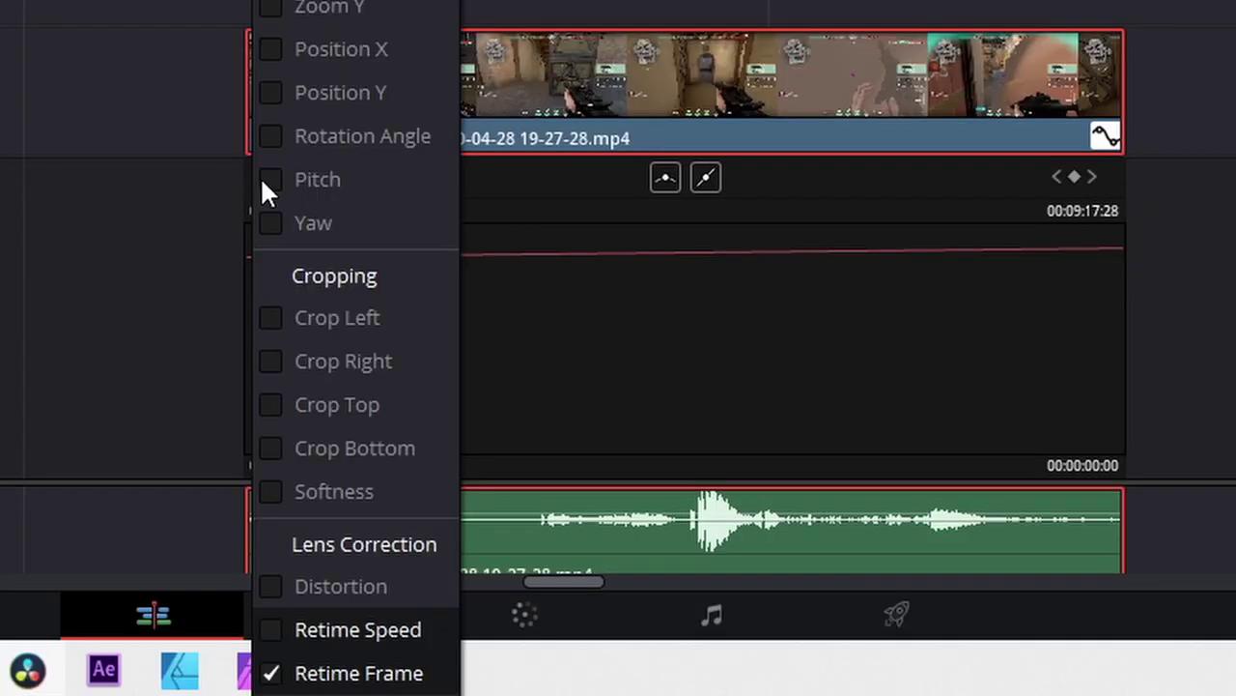
click(267, 630)
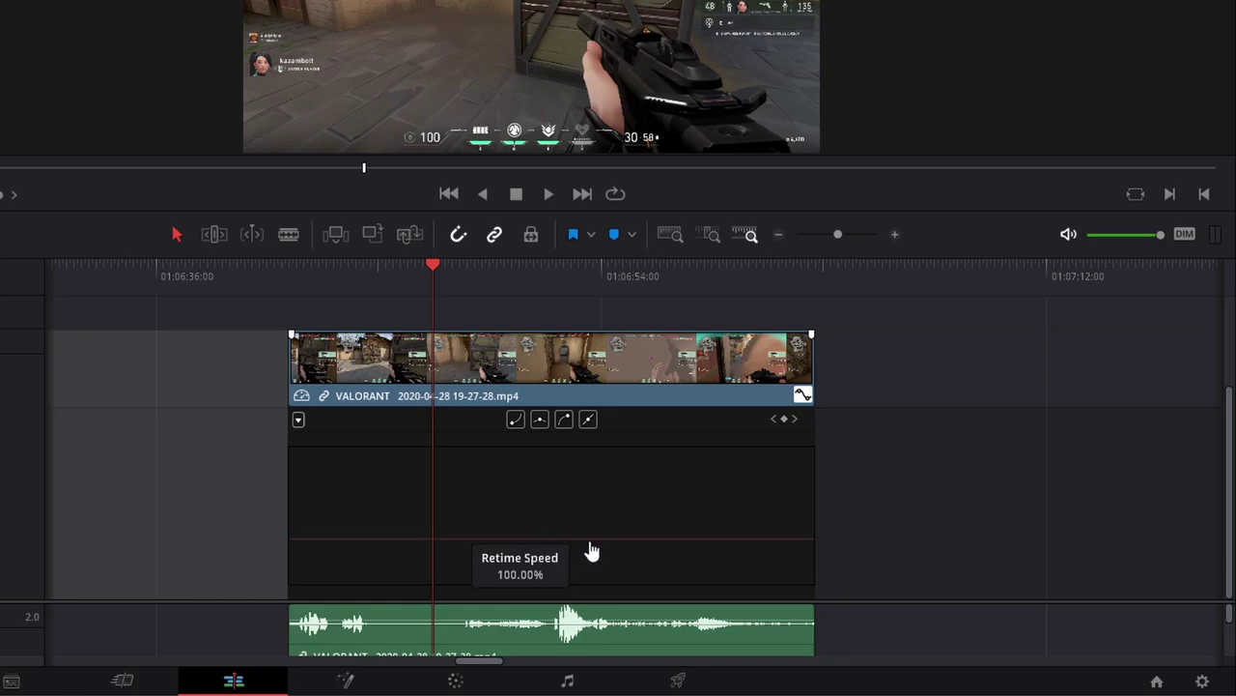
Step: Test the clip speed at about 192%, then 118.8%, with playback
drag(591, 572, 627, 363)
click(494, 347)
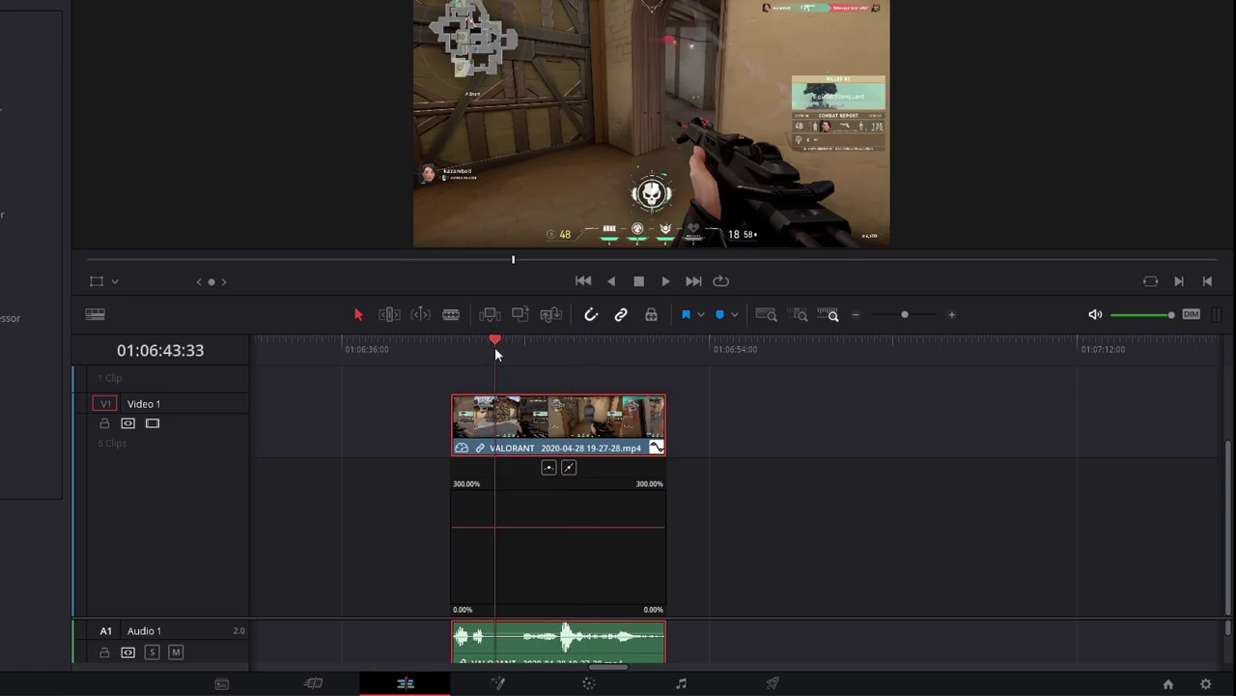
key(space)
key(space)
drag(589, 528, 618, 579)
click(807, 346)
key(space)
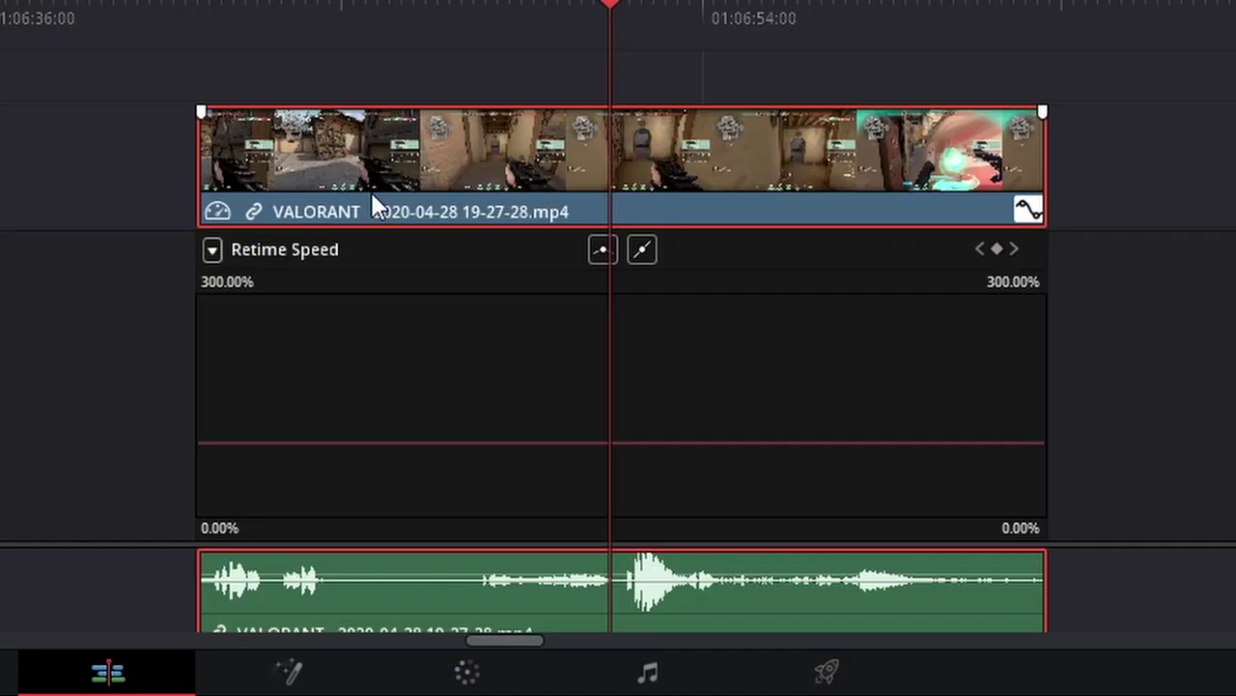
Step: Add two speed keyframes to VALORANT, raising the sections around them to 158.8% and about 230%, then play it back
click(997, 249)
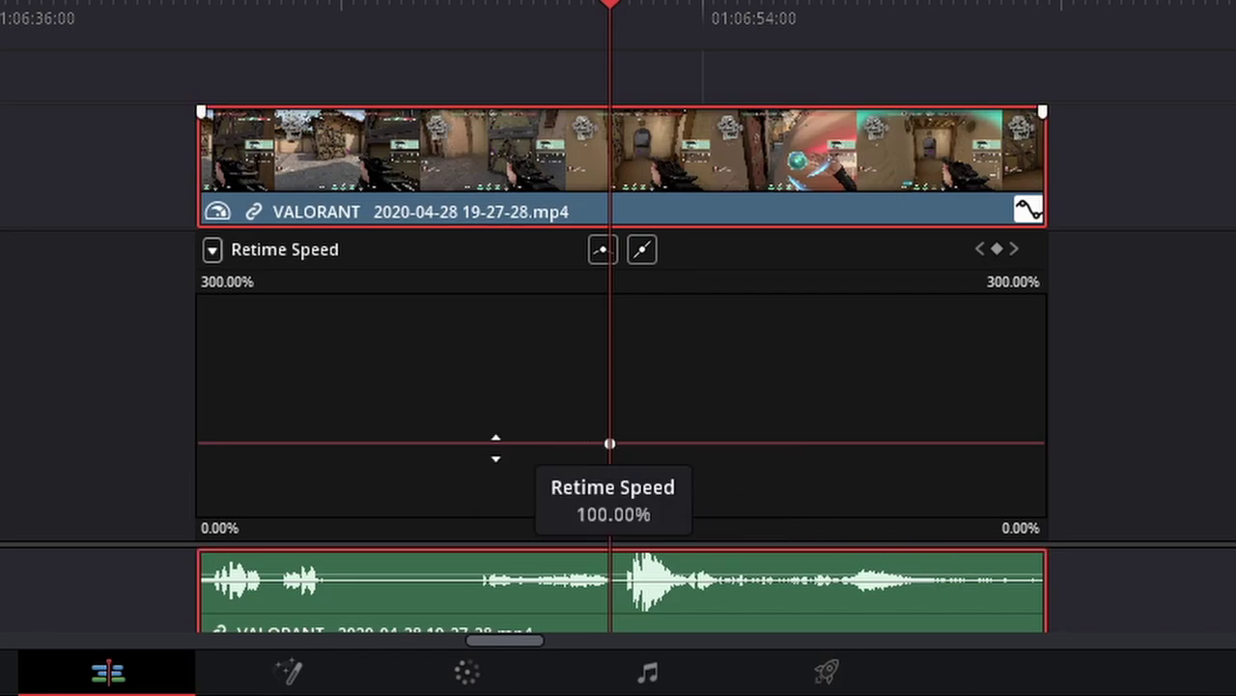
drag(495, 447, 539, 194)
mouse_move(357, 441)
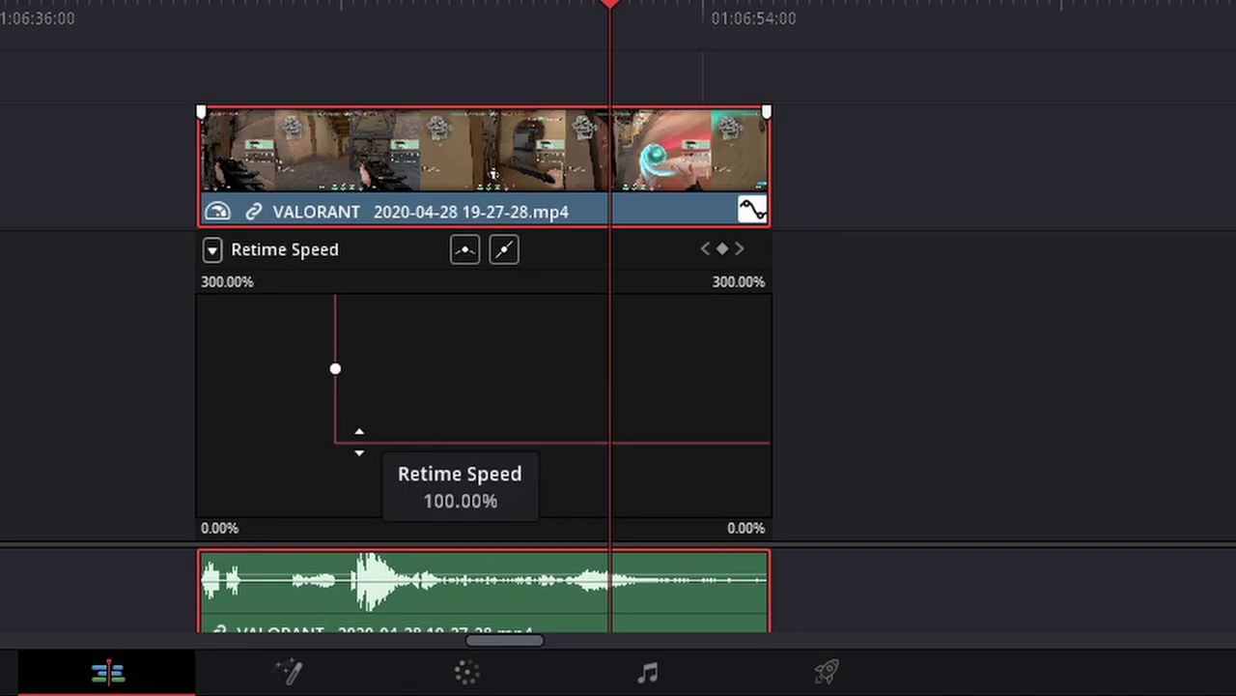
drag(315, 13, 406, 12)
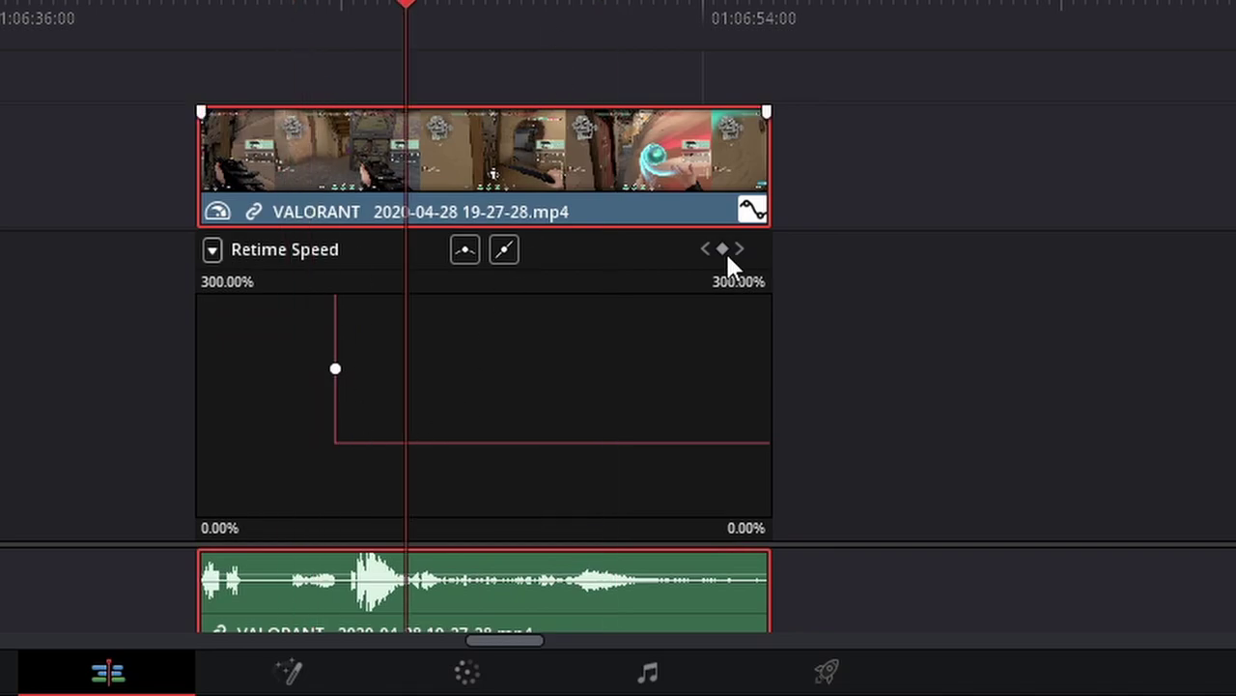
click(722, 250)
drag(503, 439, 502, 295)
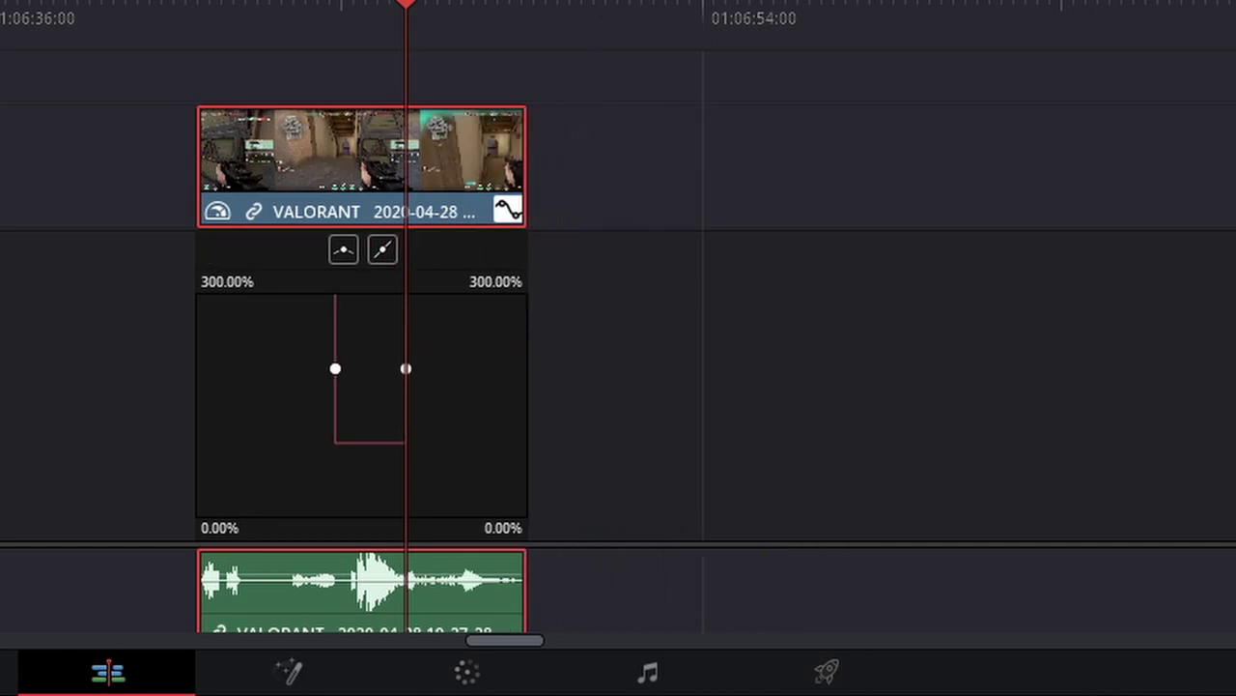
click(247, 11)
key(space)
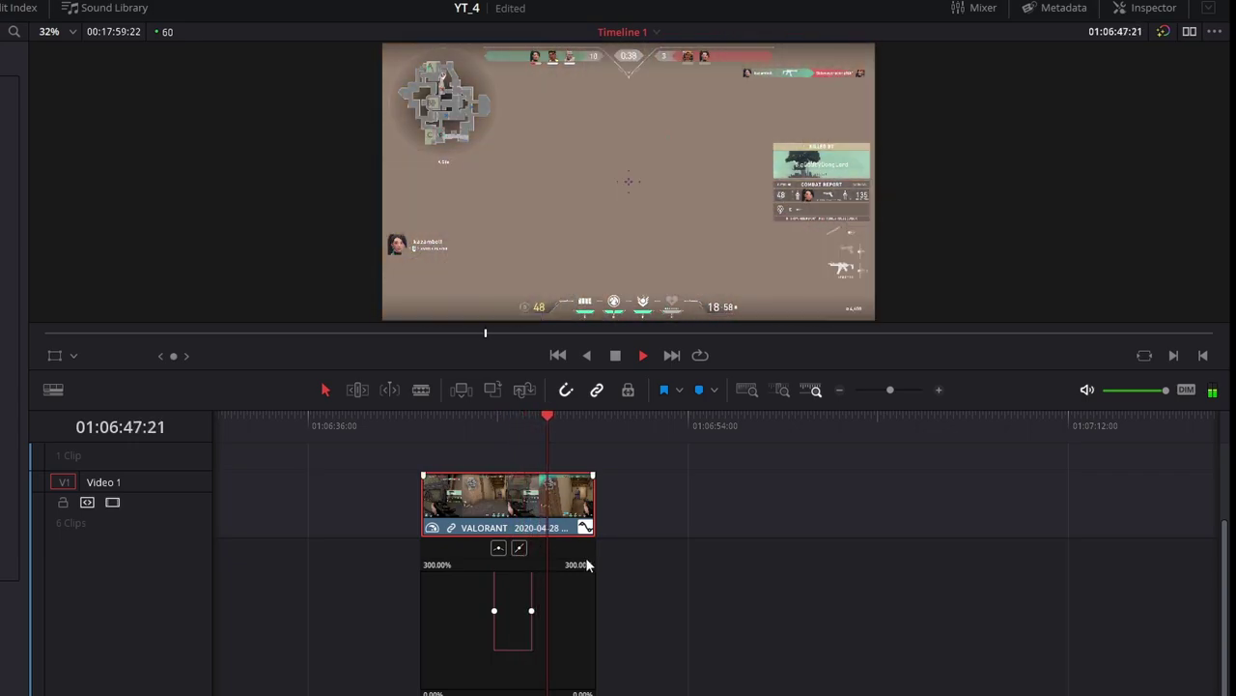
Step: Ease the VALORANT speed keyframes into a smooth curve
key(space)
click(493, 611)
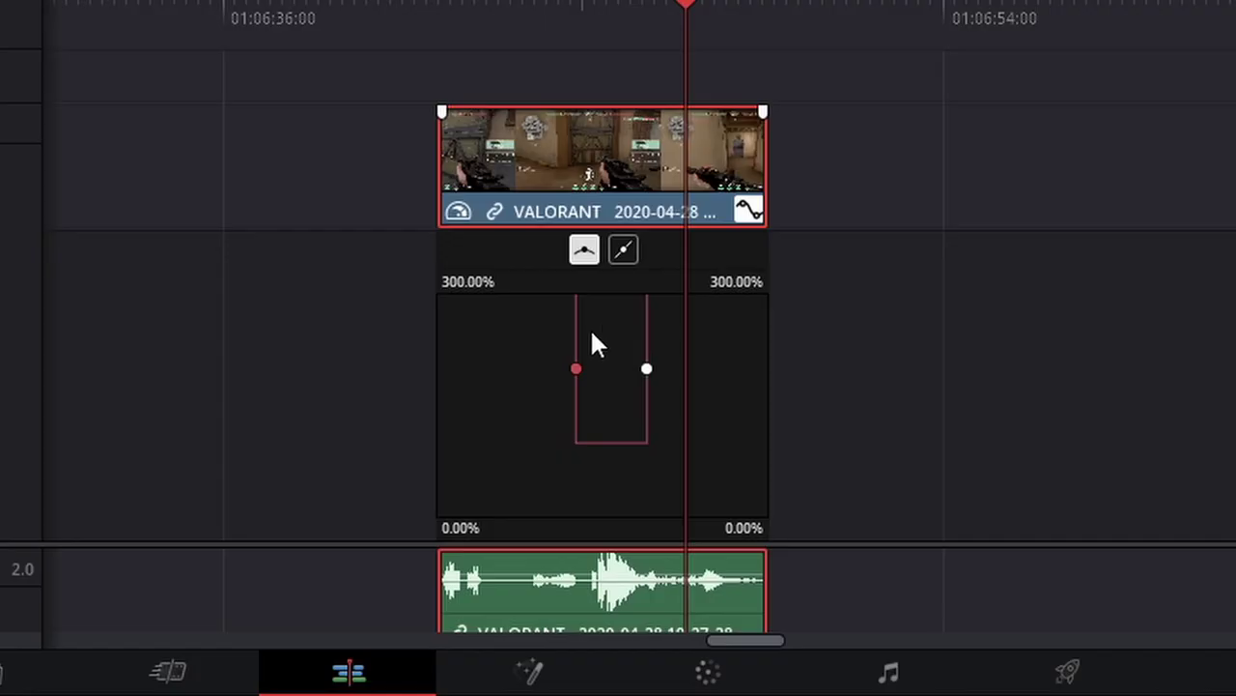
click(646, 368)
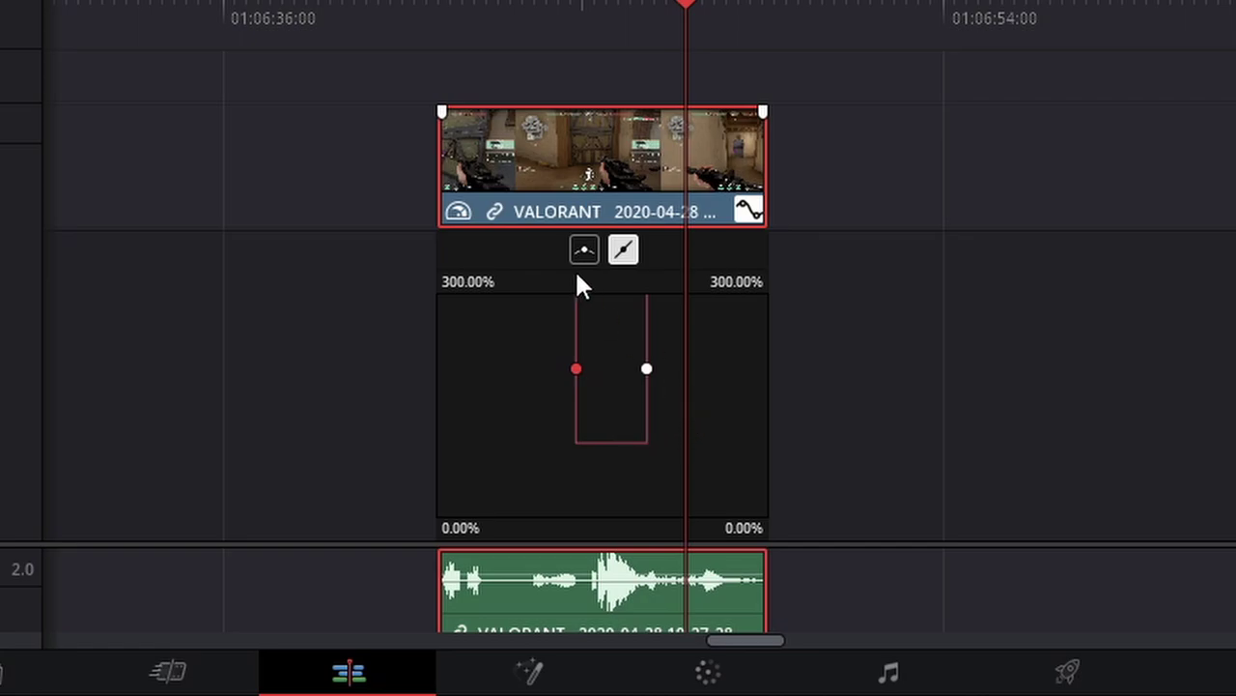
click(584, 250)
click(646, 368)
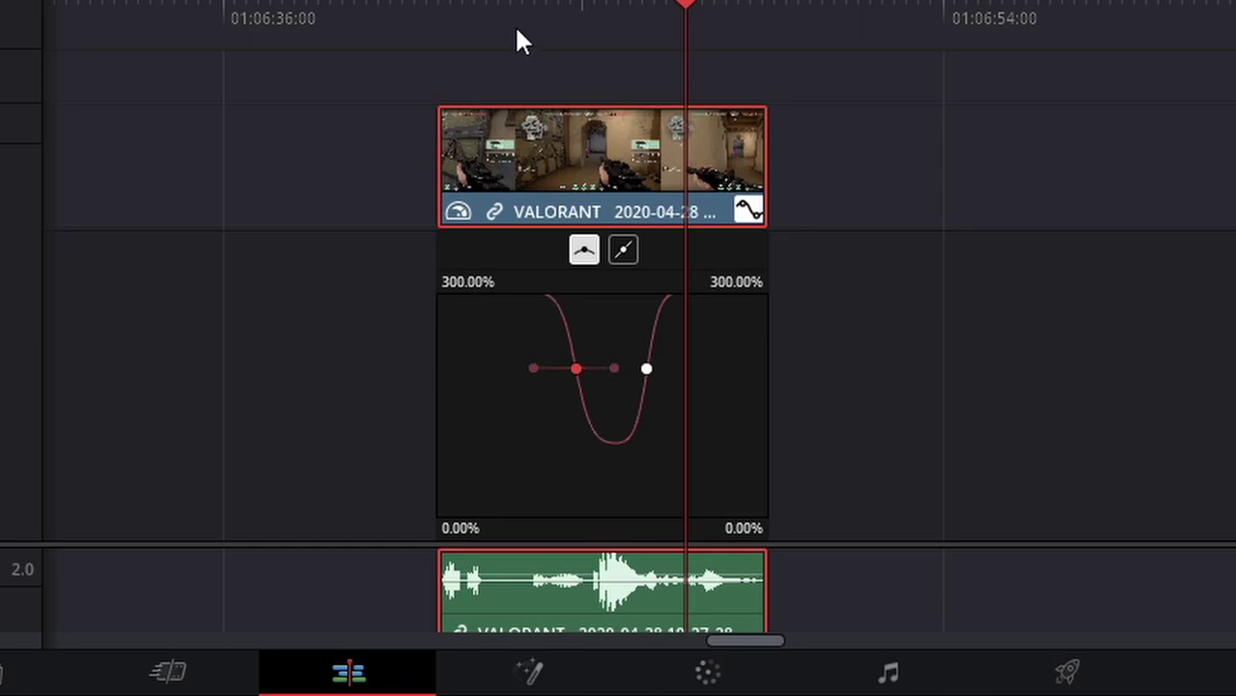
Step: Play back the eased ramp and close the speed curve editor
click(486, 12)
key(space)
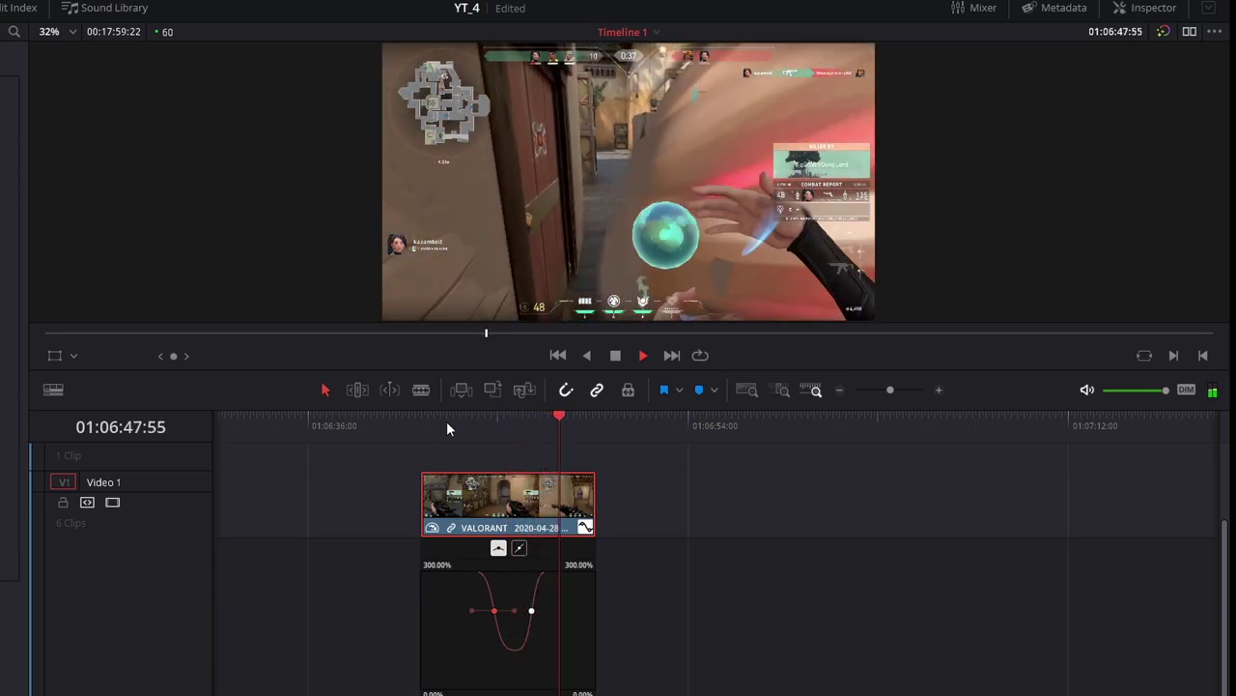
click(446, 421)
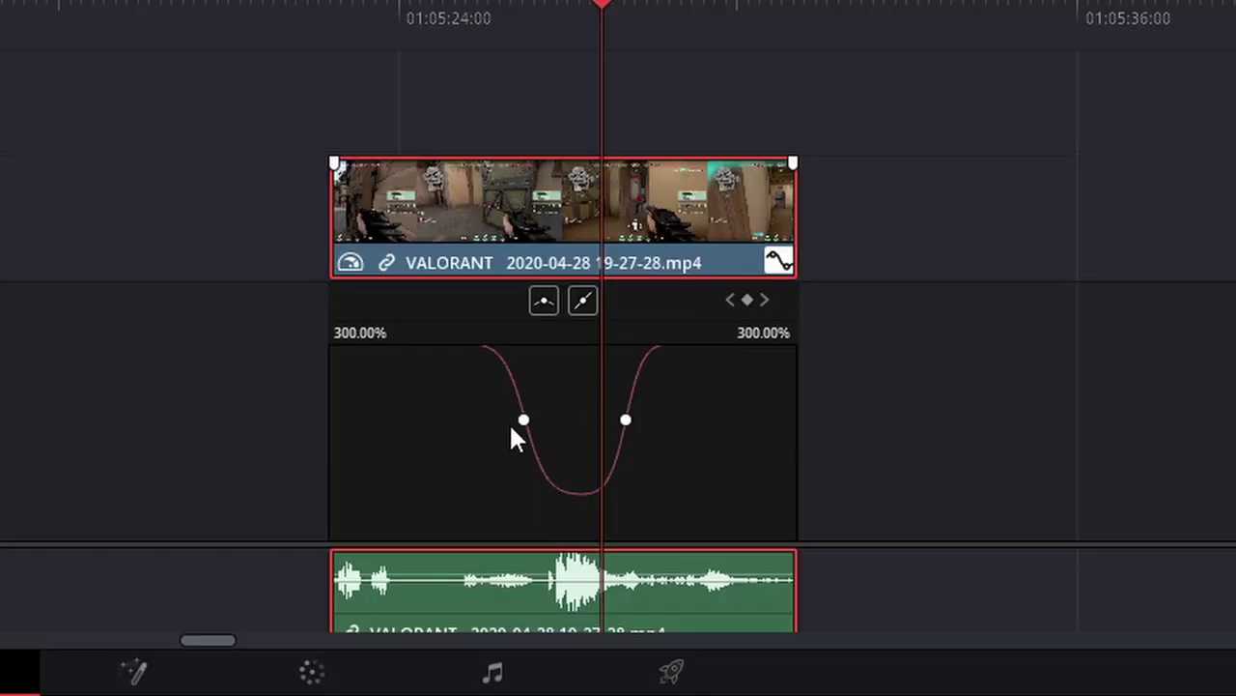
click(784, 262)
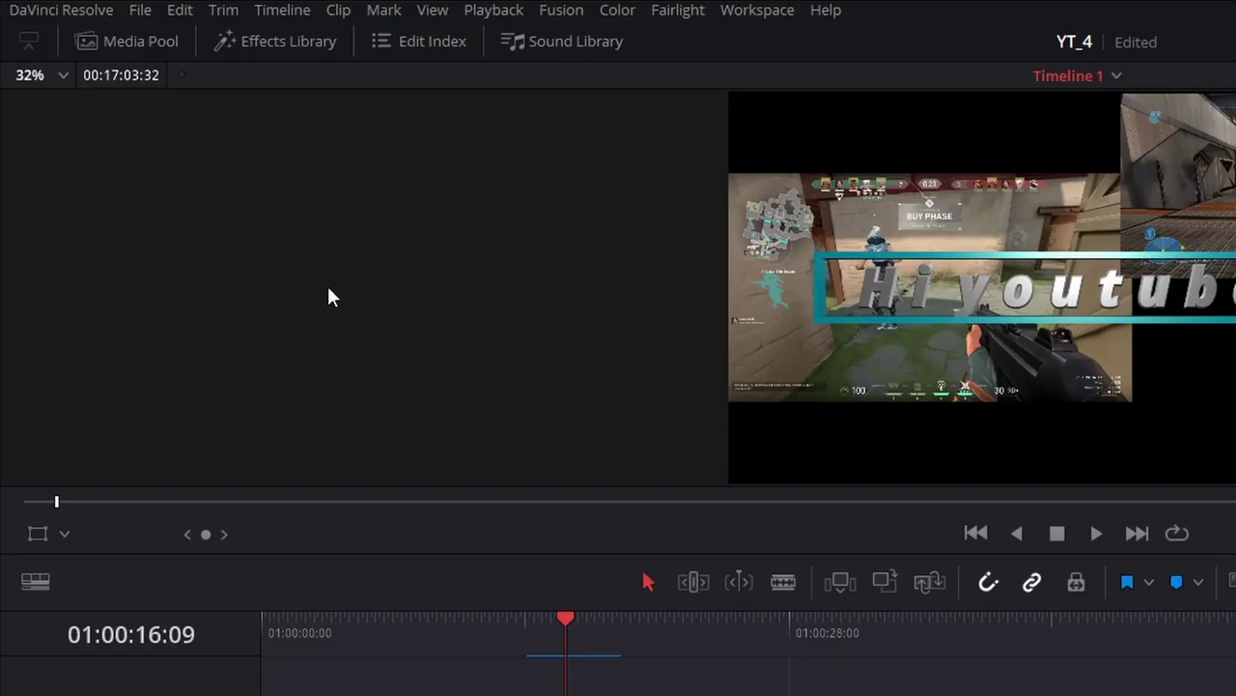
click(137, 12)
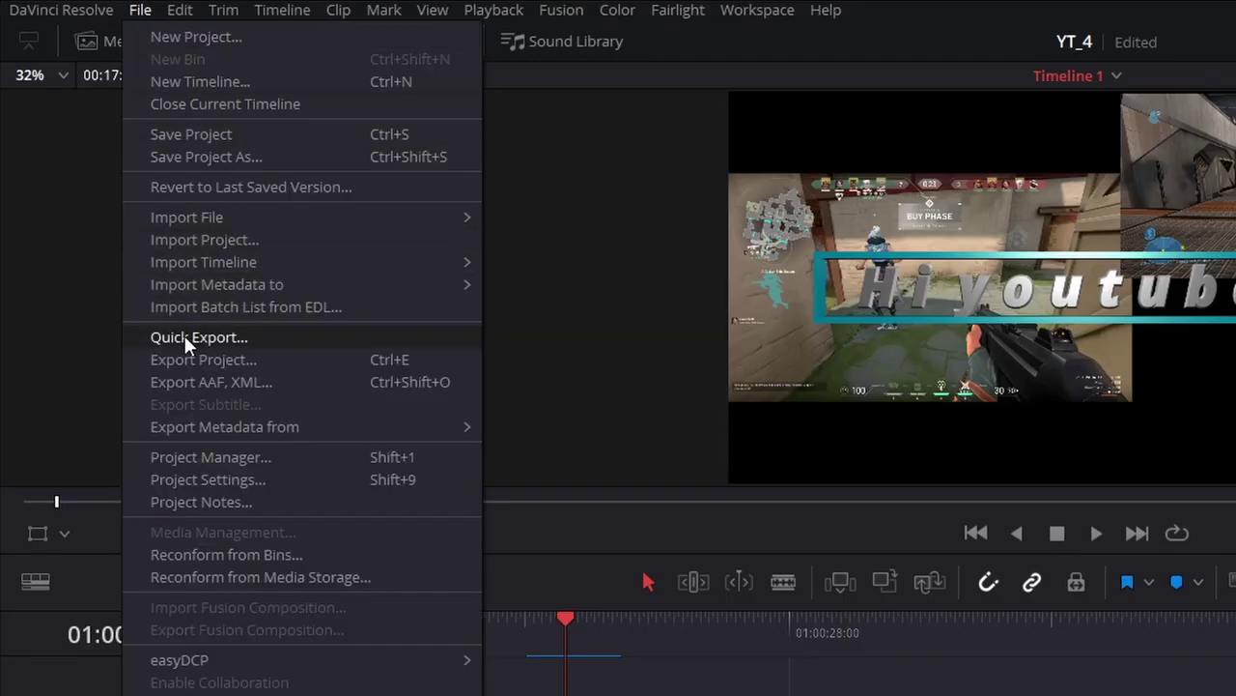
click(183, 332)
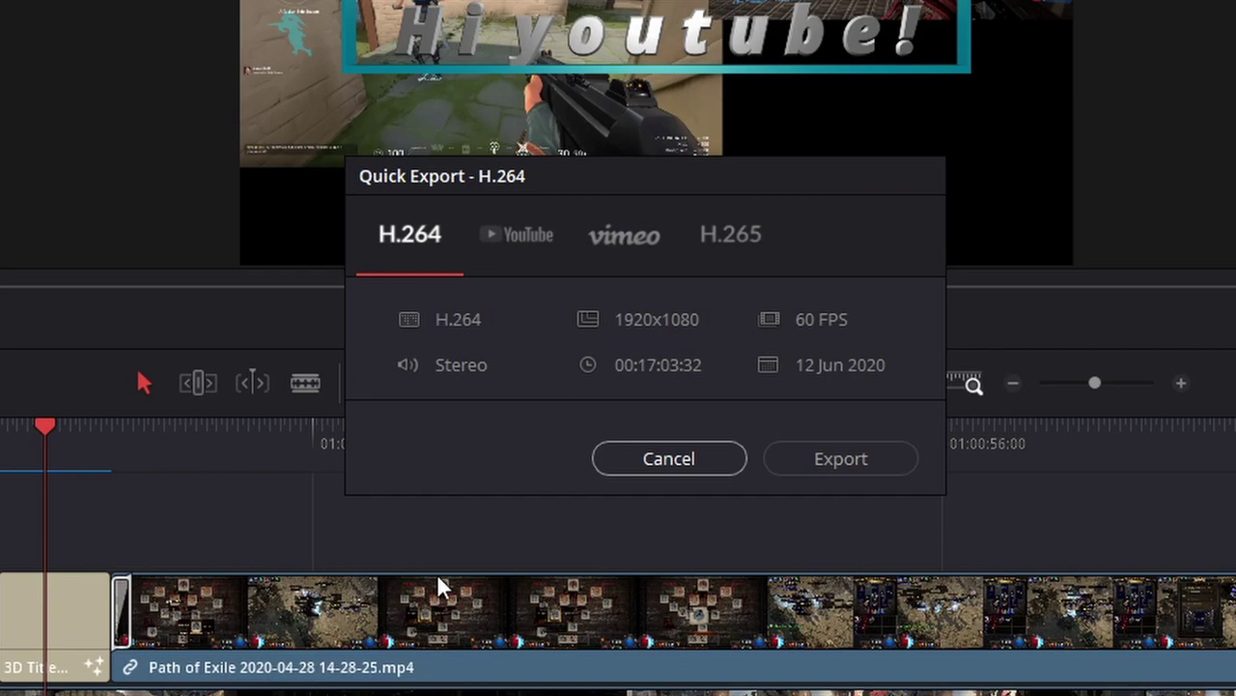
click(514, 263)
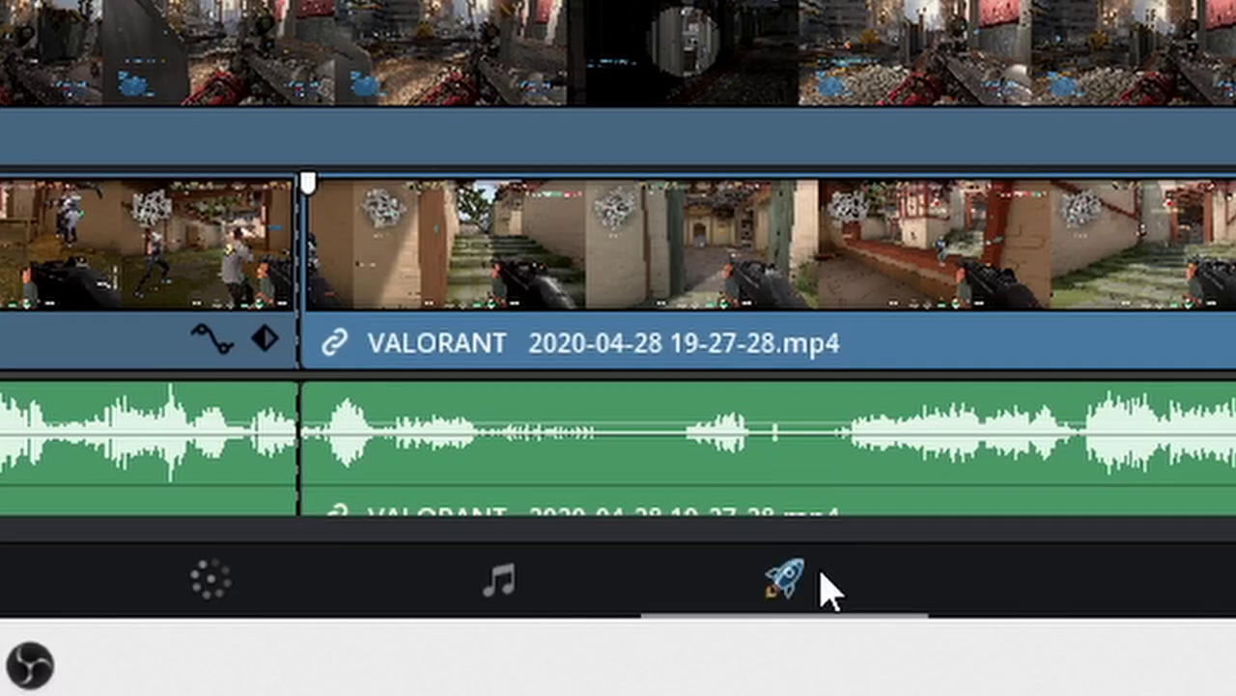
Step: Apply the YouTube 1080p preset on the Deliver page and name the file 'My coooool youtube video'
click(826, 588)
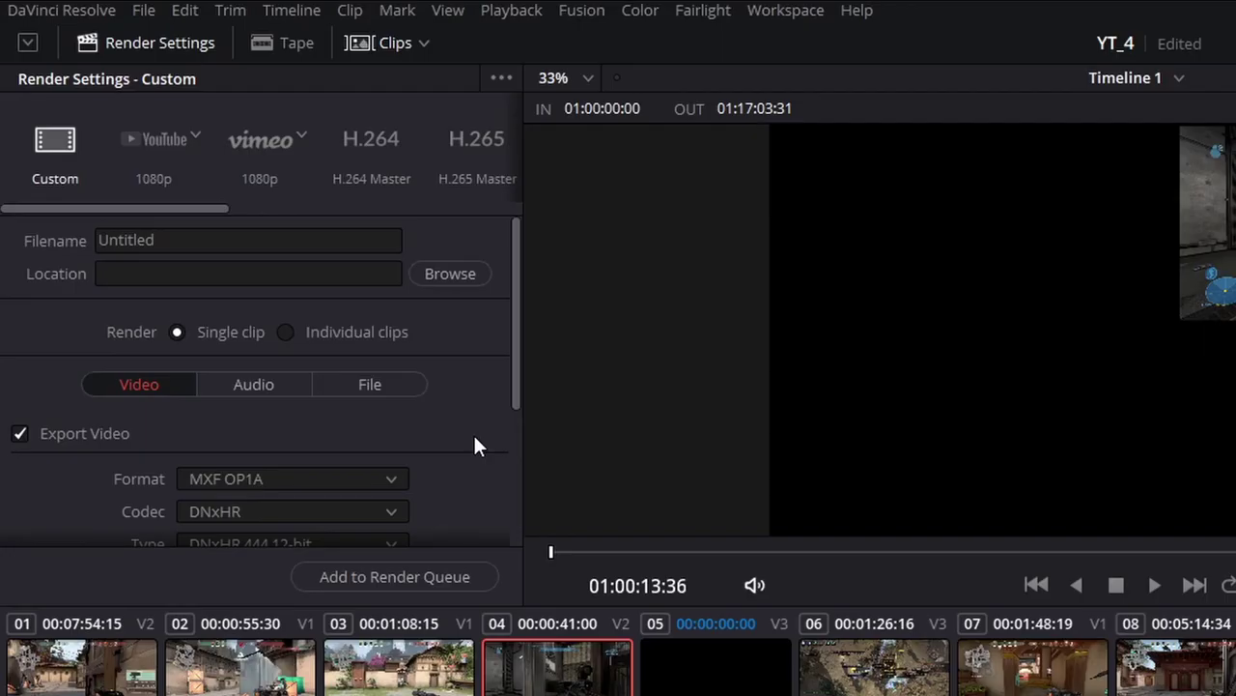
click(153, 145)
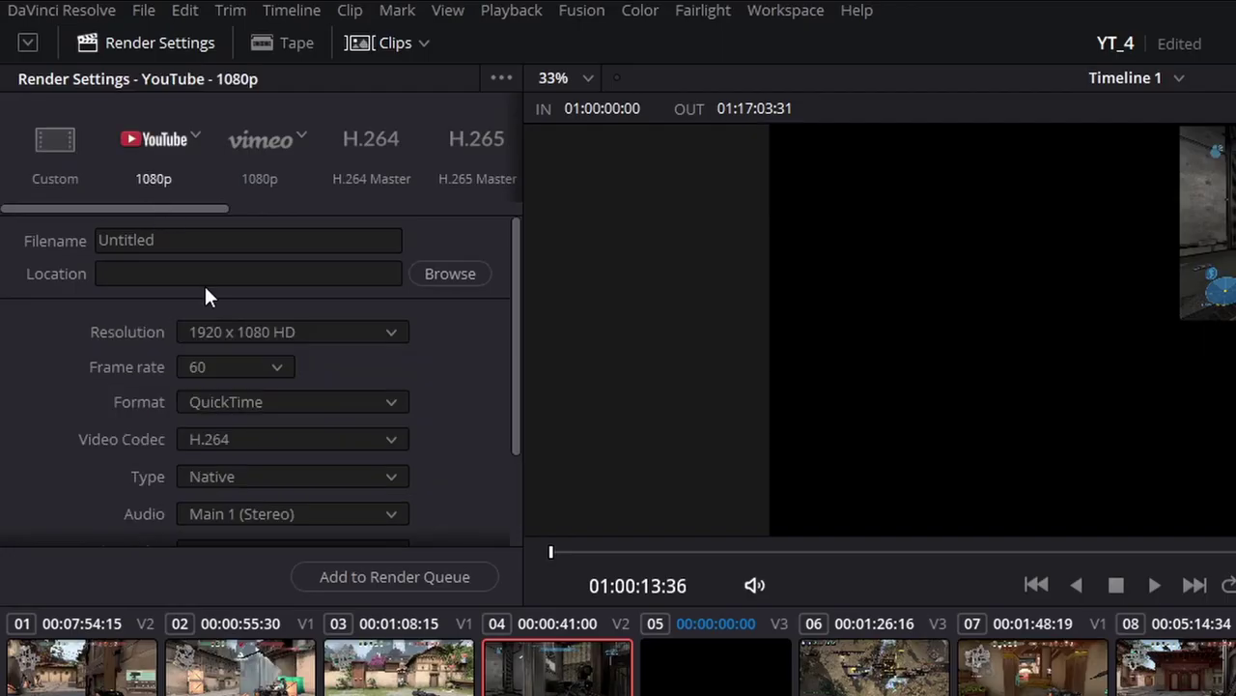
double_click(223, 242)
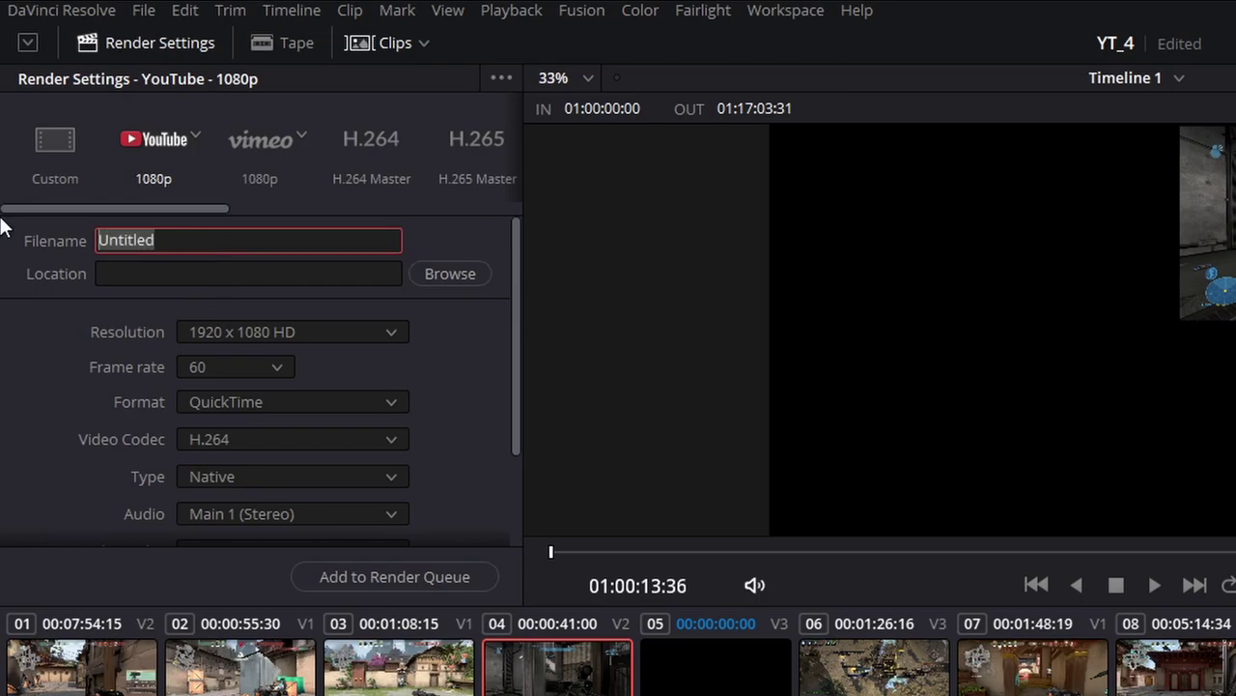
text(My)
text( c)
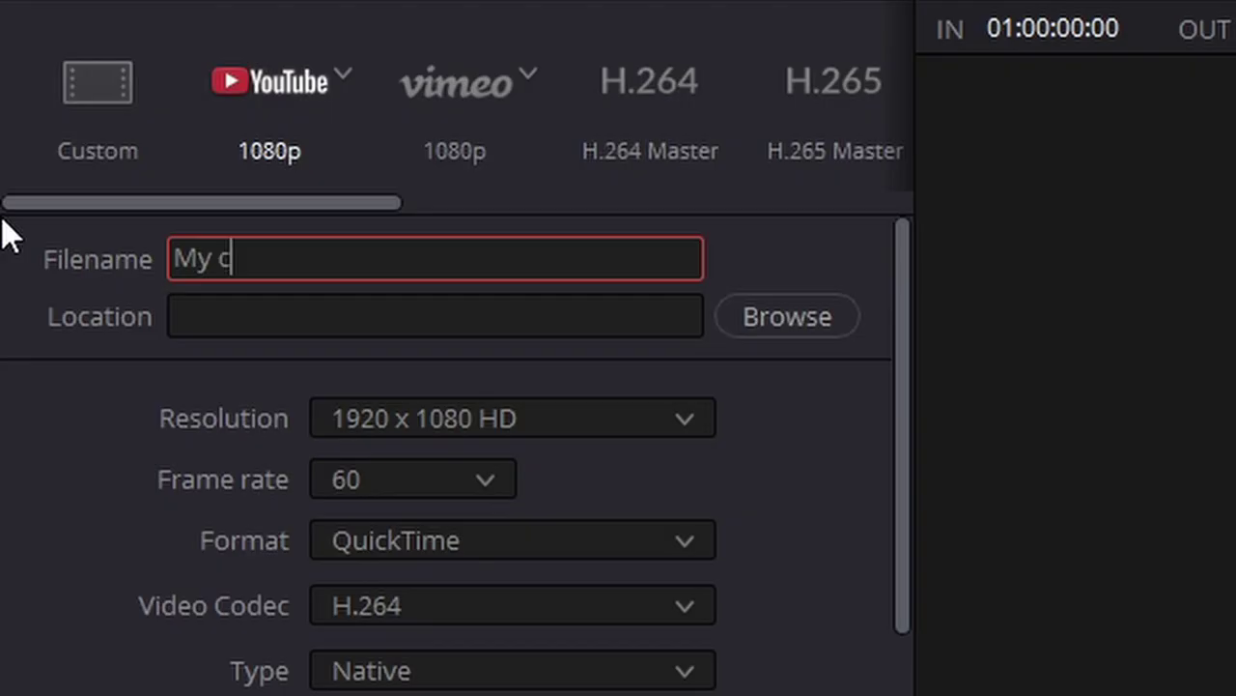
text(oooool youtube video)
Step: Set the render save location to the Desktop
click(787, 315)
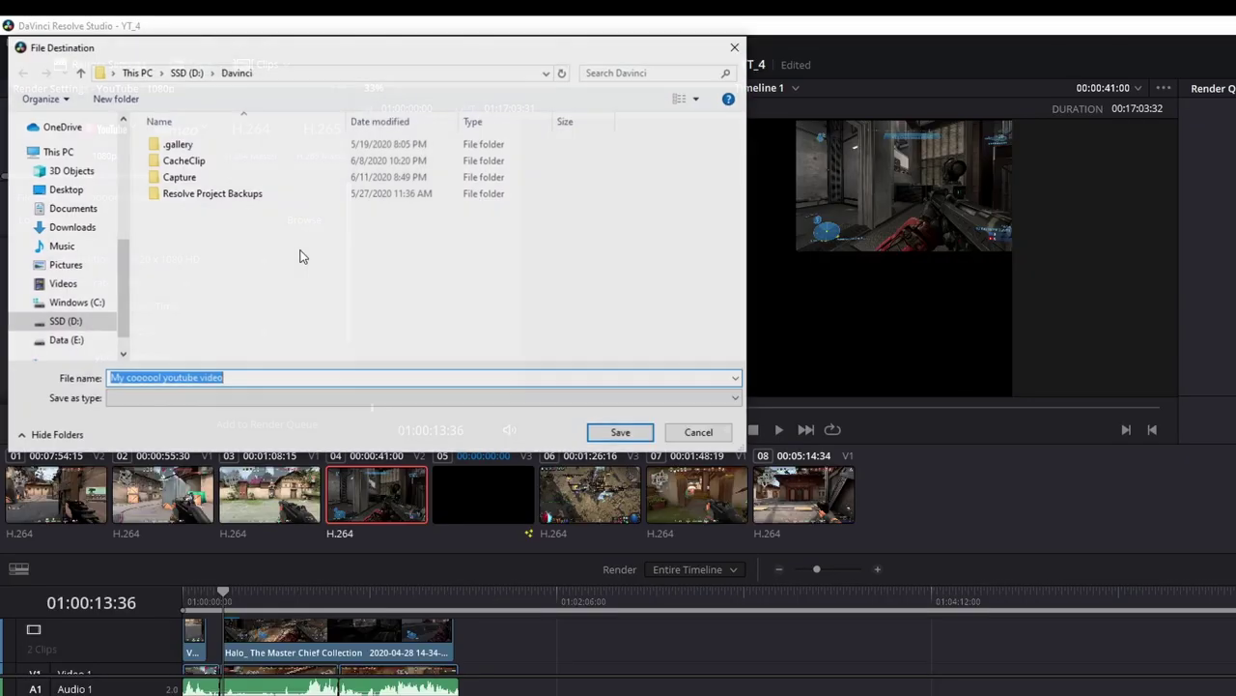
click(65, 189)
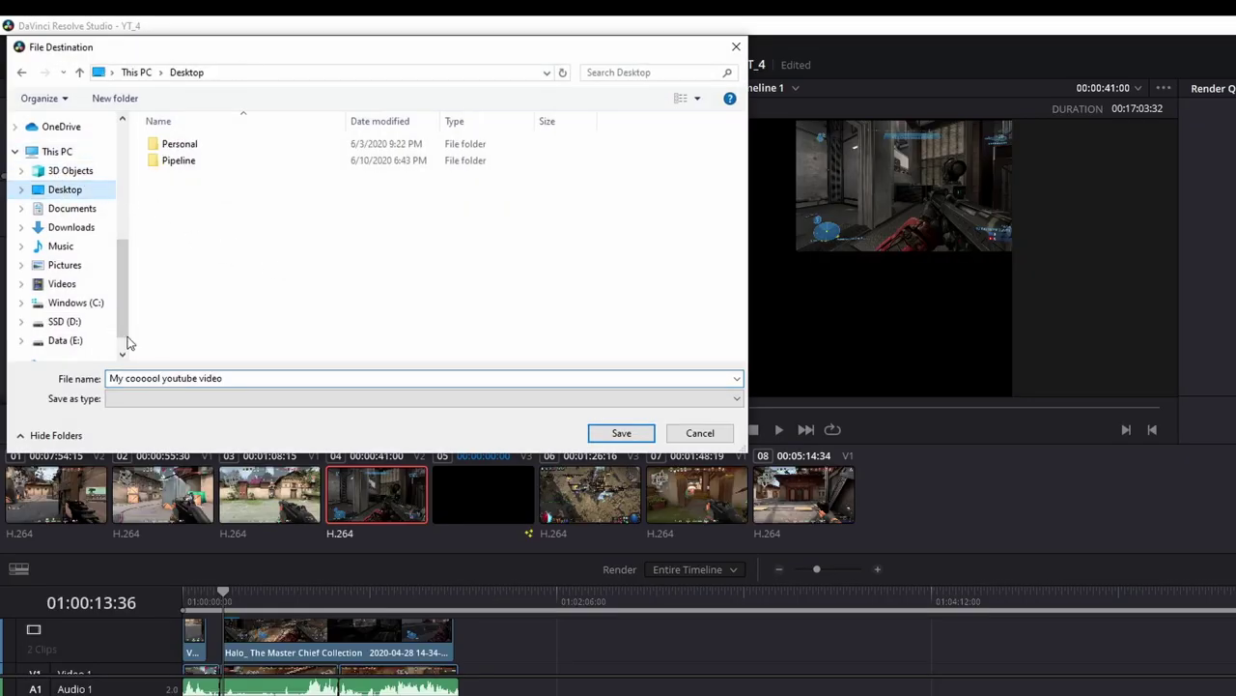
click(632, 434)
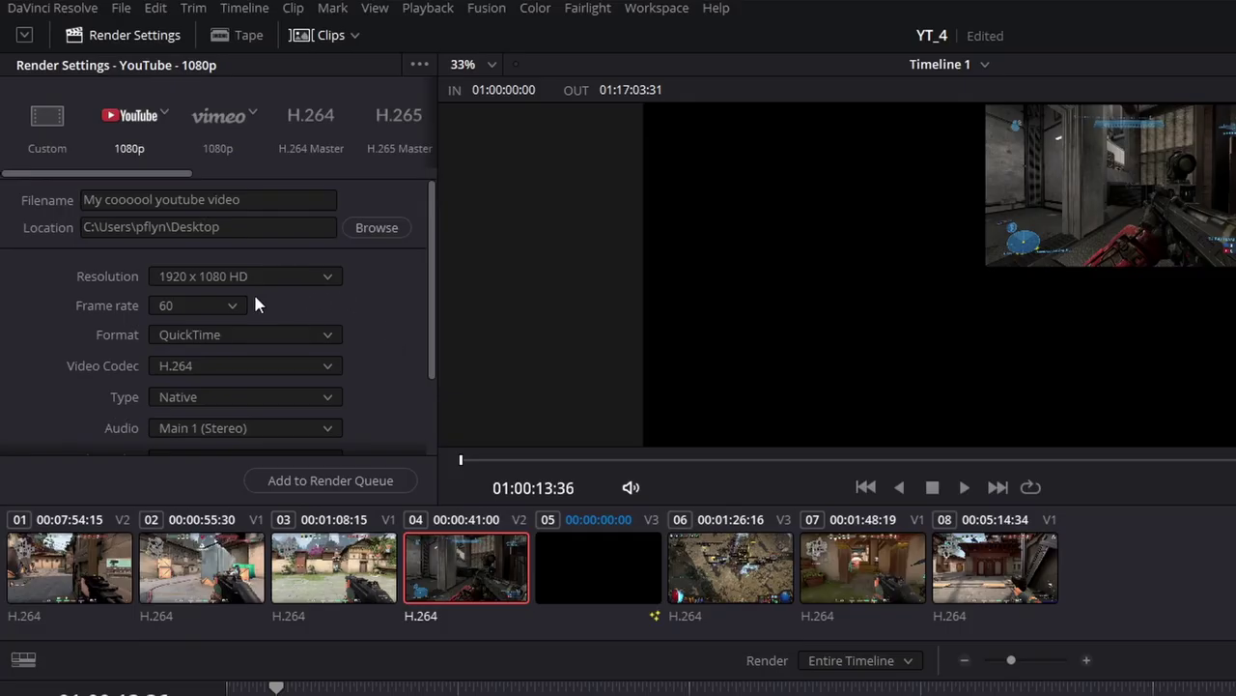
Step: Set the H.264 encoder Type to NVIDIA hardware encoding
scroll(399, 335, down, 2)
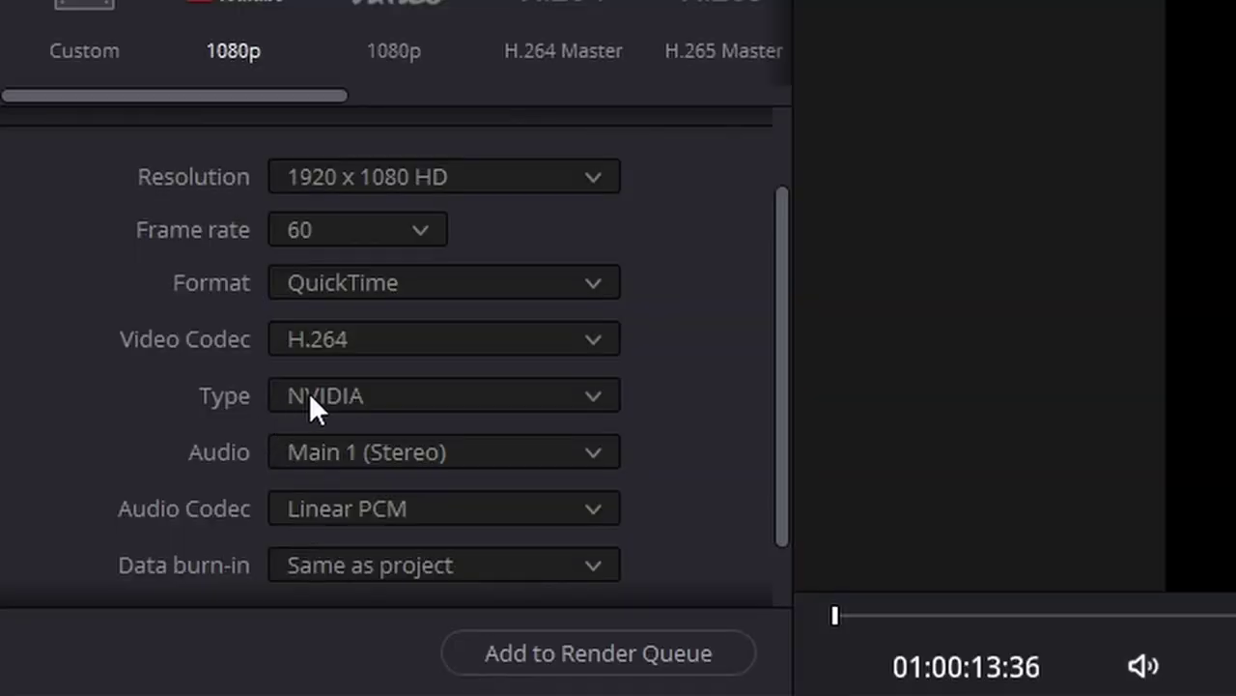
click(311, 396)
click(319, 476)
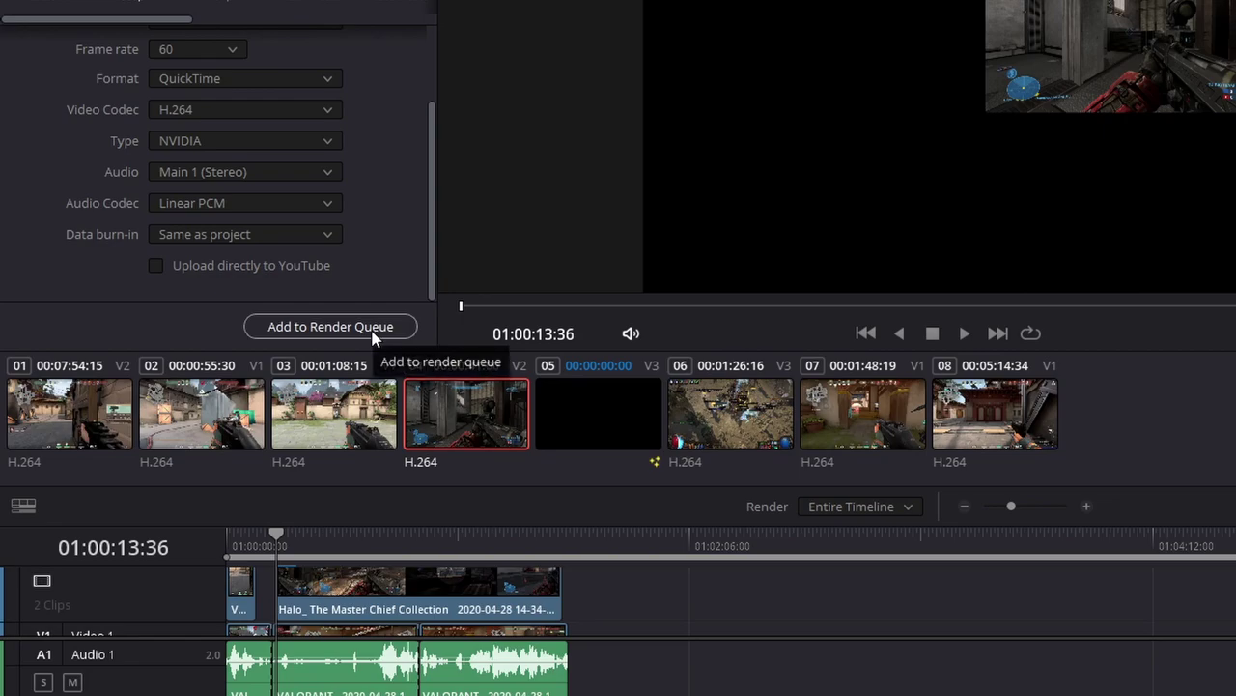
Step: Add the timeline to the render queue as Job 1 and start rendering
click(374, 332)
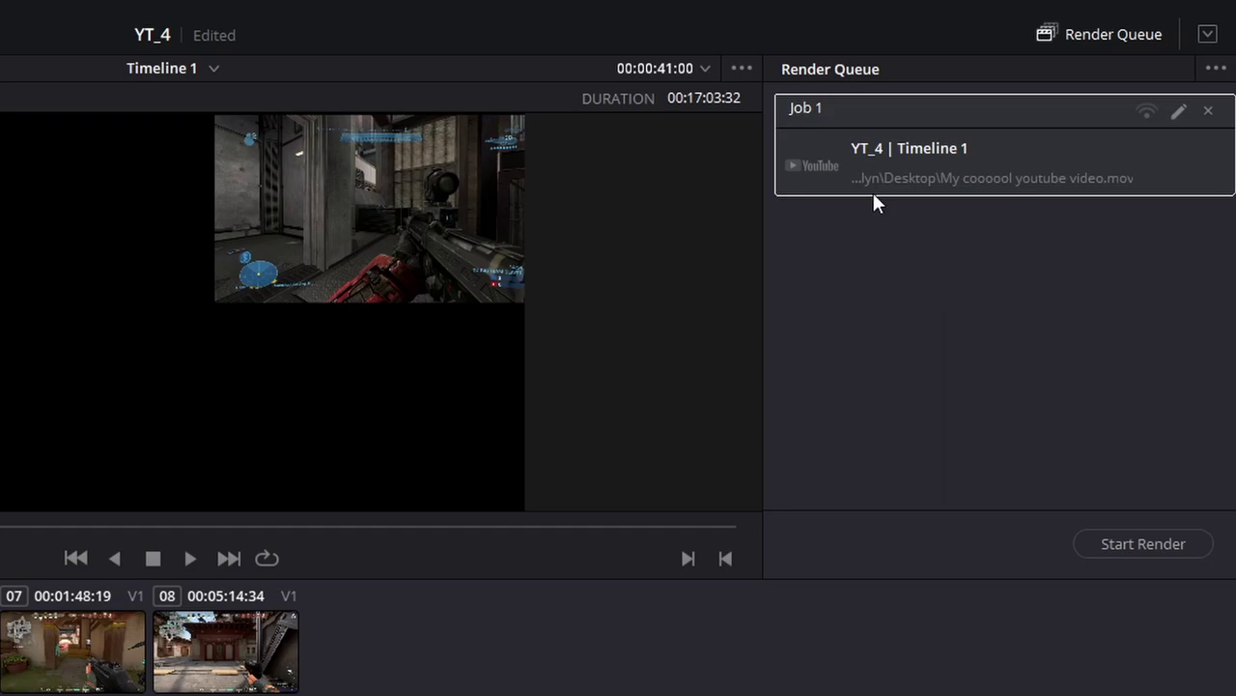
click(1144, 542)
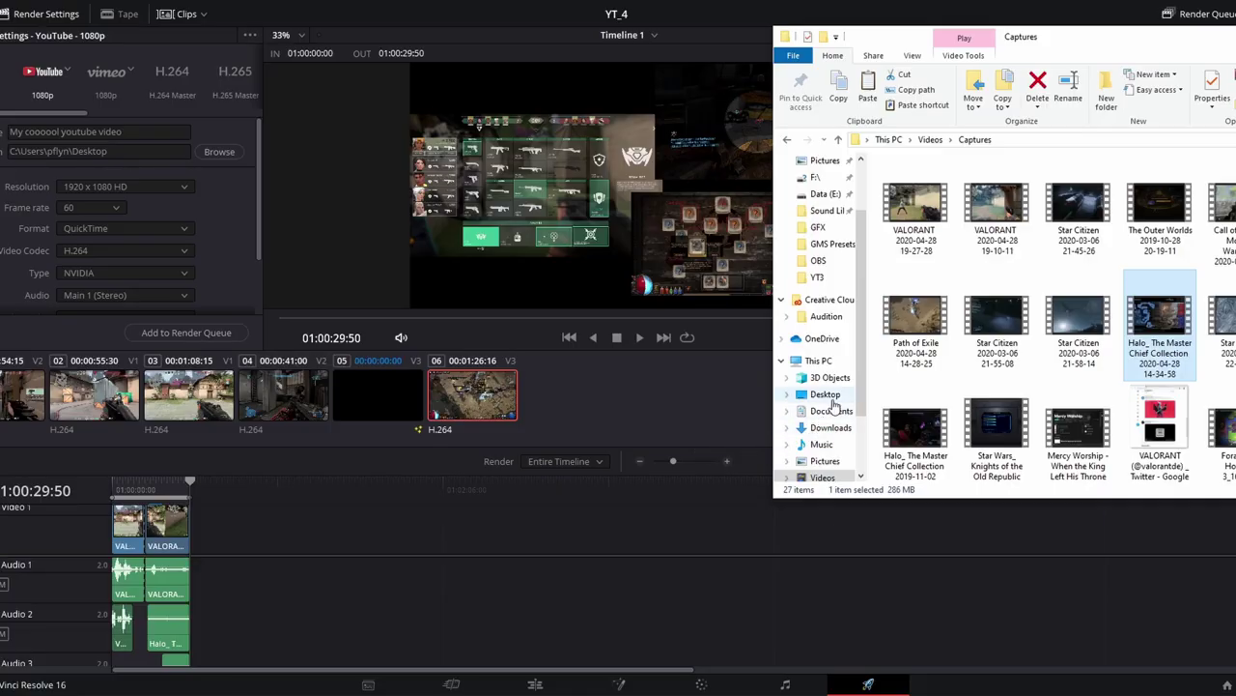
Step: Open the rendered 'My coooool youtube video' file from the Desktop folder
click(825, 395)
double_click(933, 210)
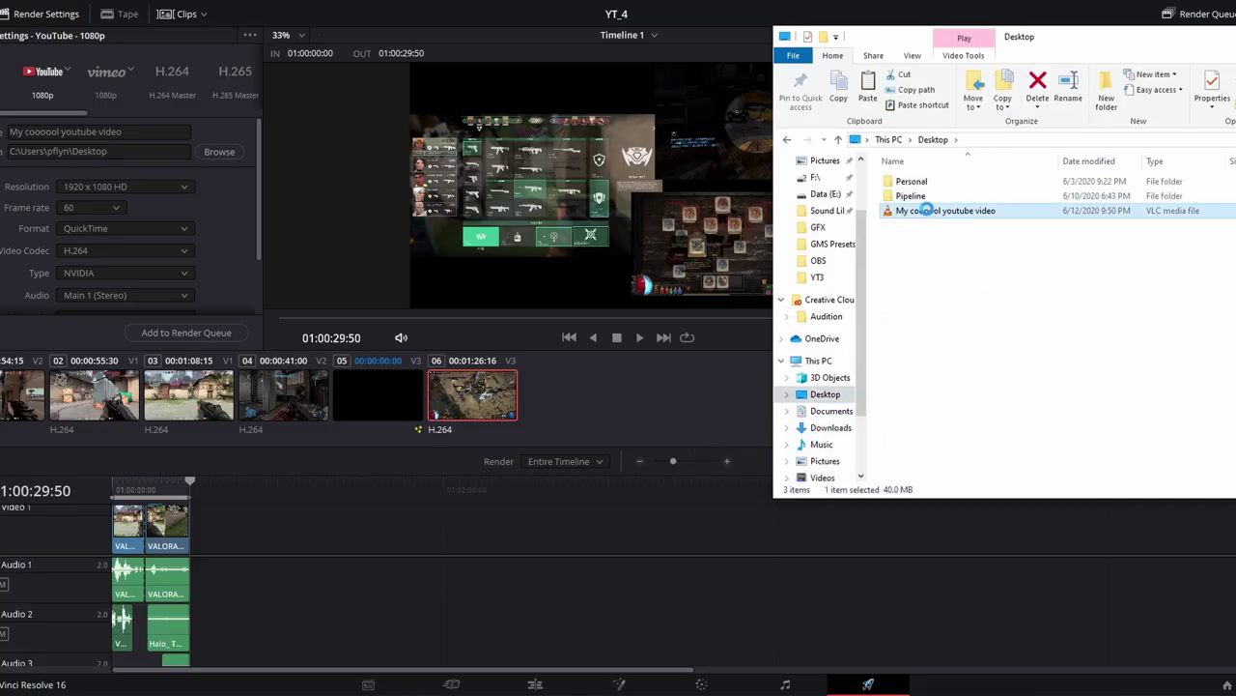